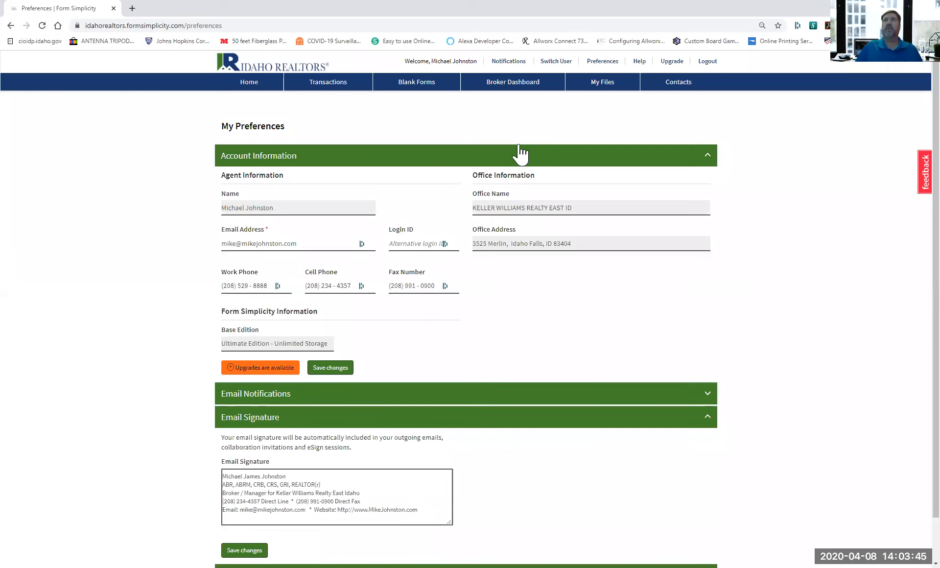
# Bring up the Import Contacts dialog from the Contacts list.
pyautogui.click(679, 90)
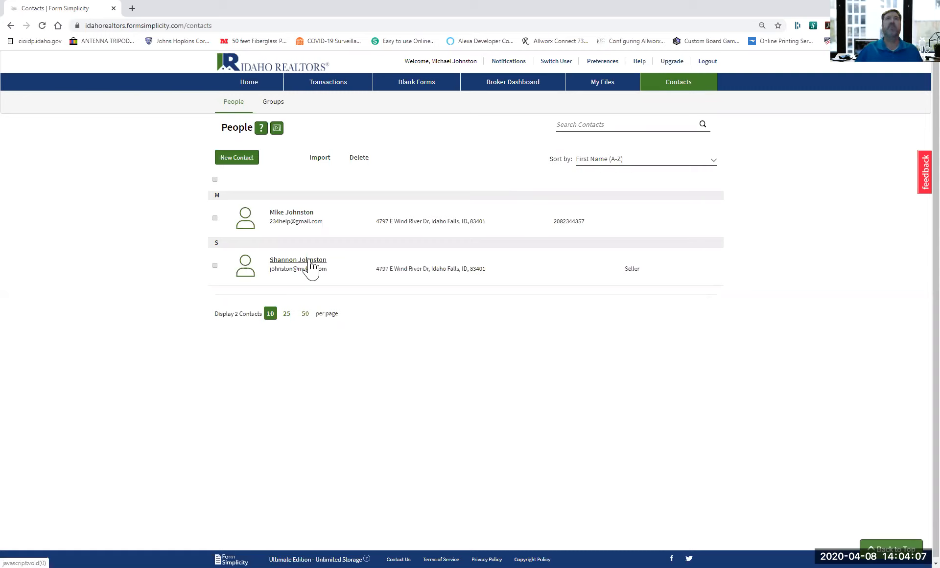
pyautogui.click(320, 161)
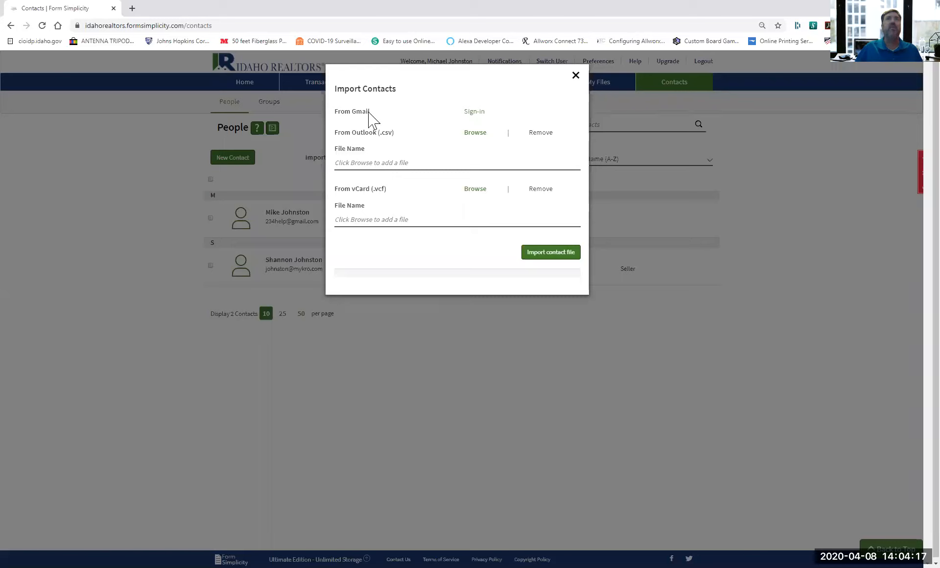
# Import the 2020-4-8-SAMPLE-Outlook-contacts CSV file and add its six pending contacts.
pyautogui.click(477, 137)
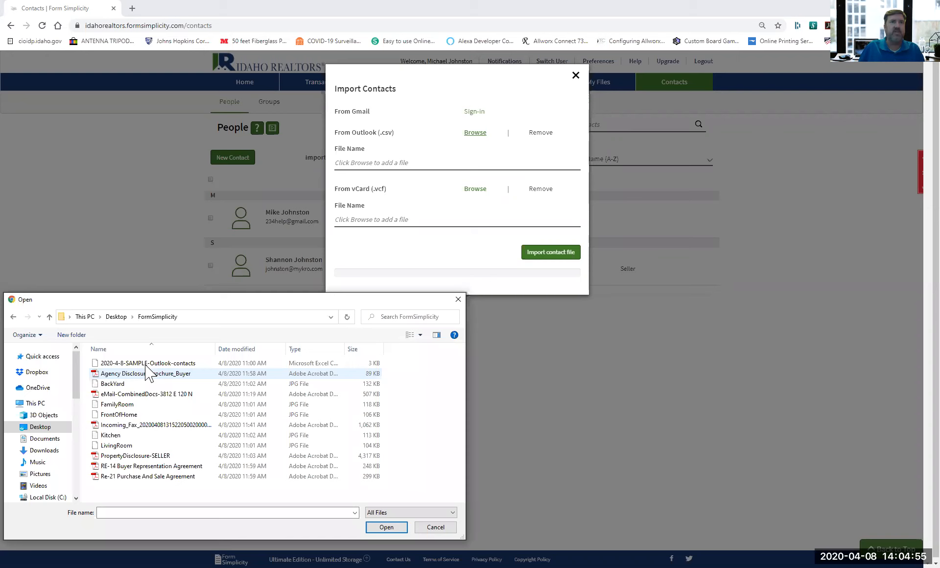
pyautogui.click(146, 365)
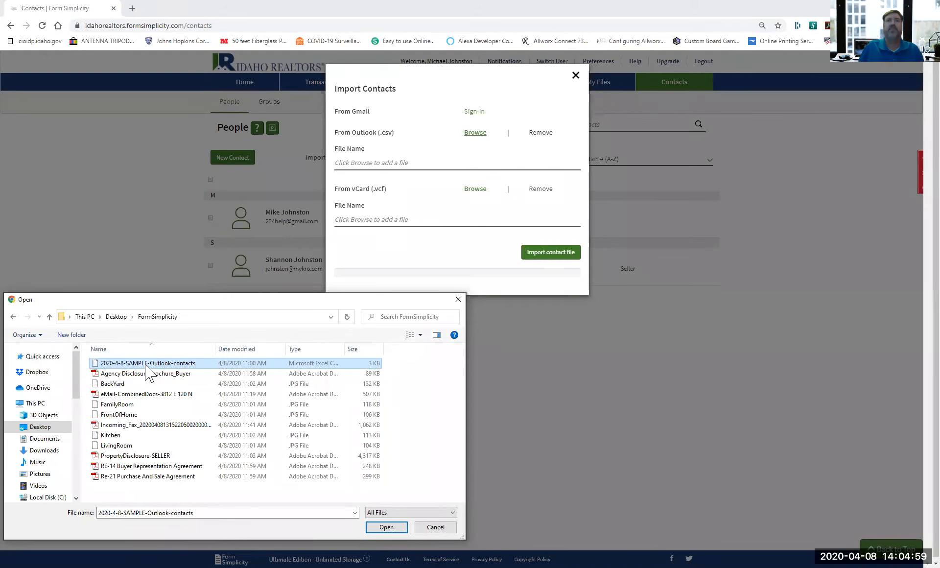
pyautogui.click(552, 253)
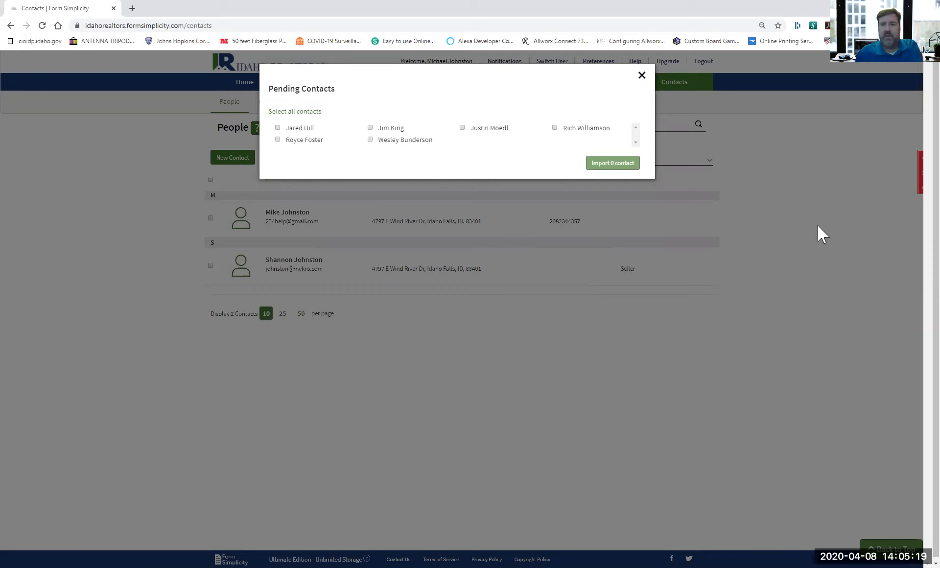
pyautogui.click(819, 226)
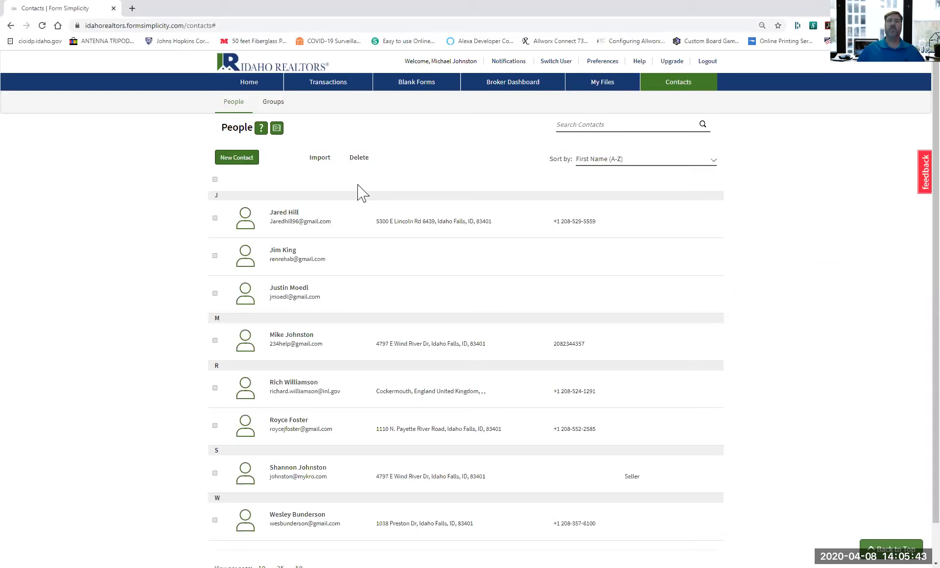
# Return to the Home page and begin a new transaction.
pyautogui.click(250, 83)
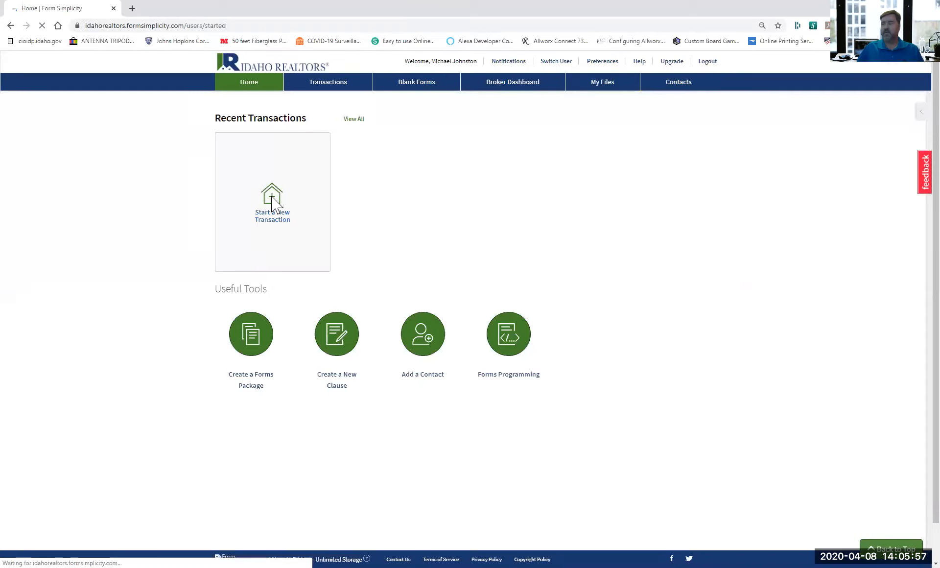
pyautogui.click(272, 201)
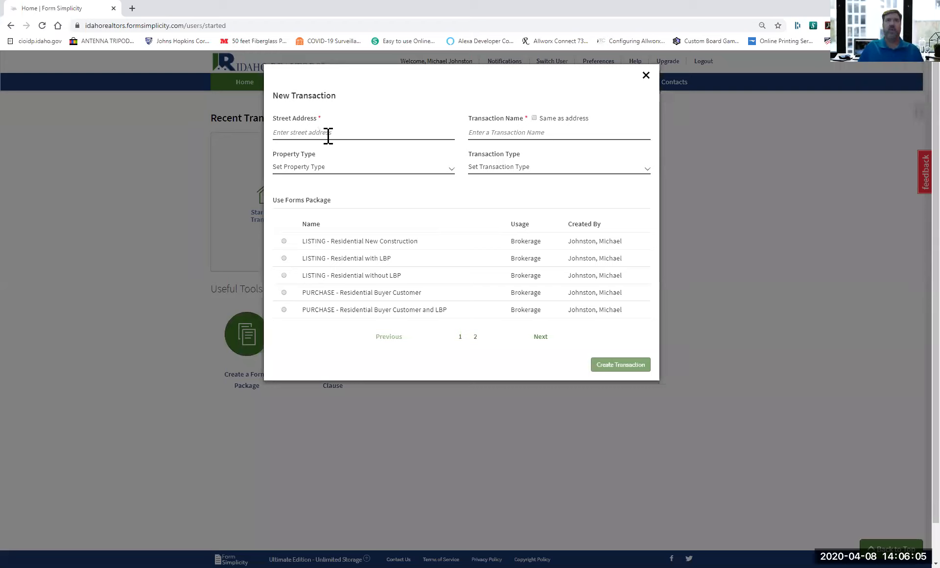
pyautogui.click(328, 137)
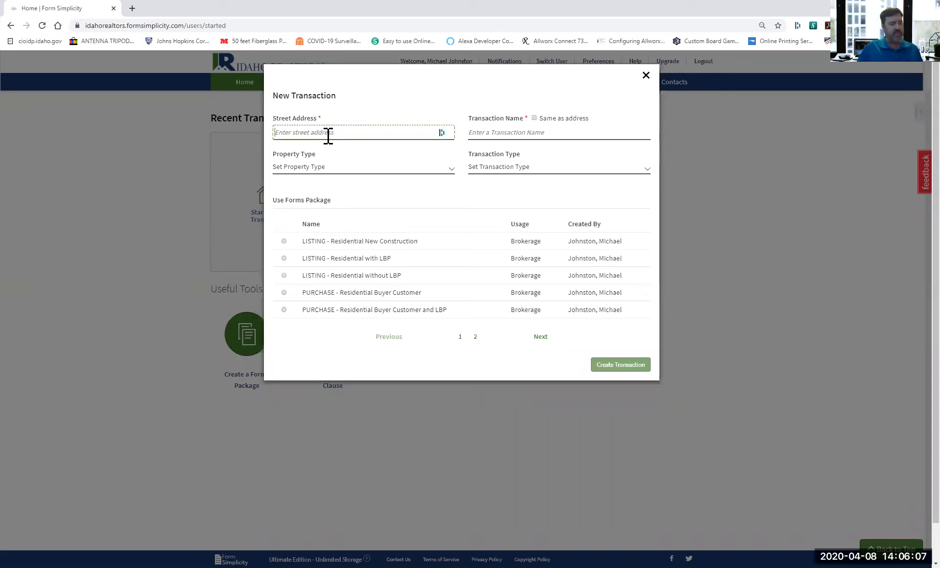
pyautogui.click(329, 136)
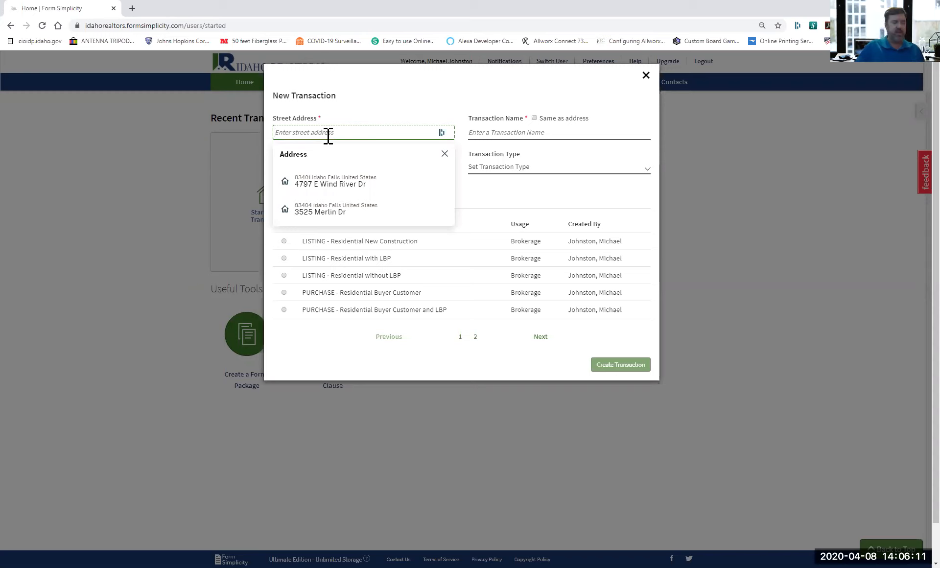
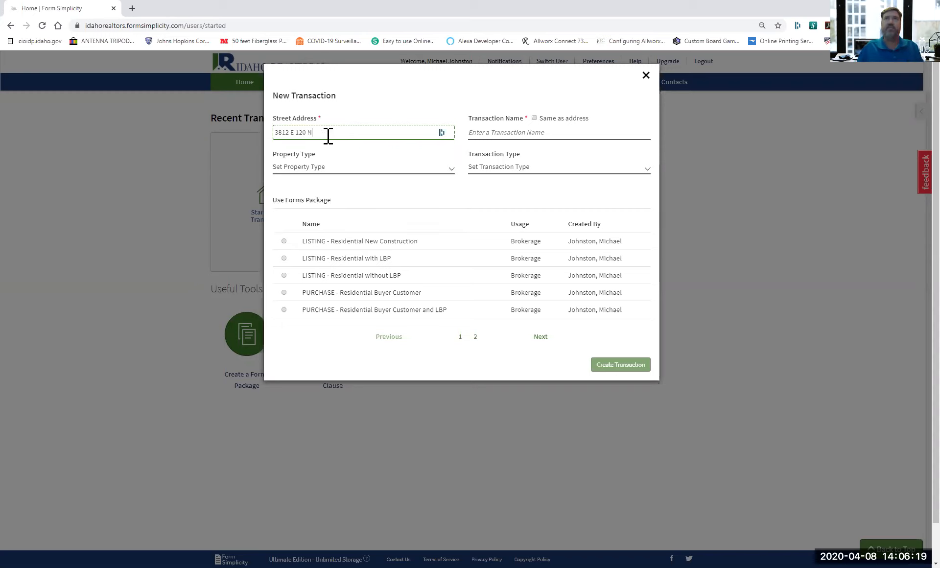
pyautogui.click(344, 170)
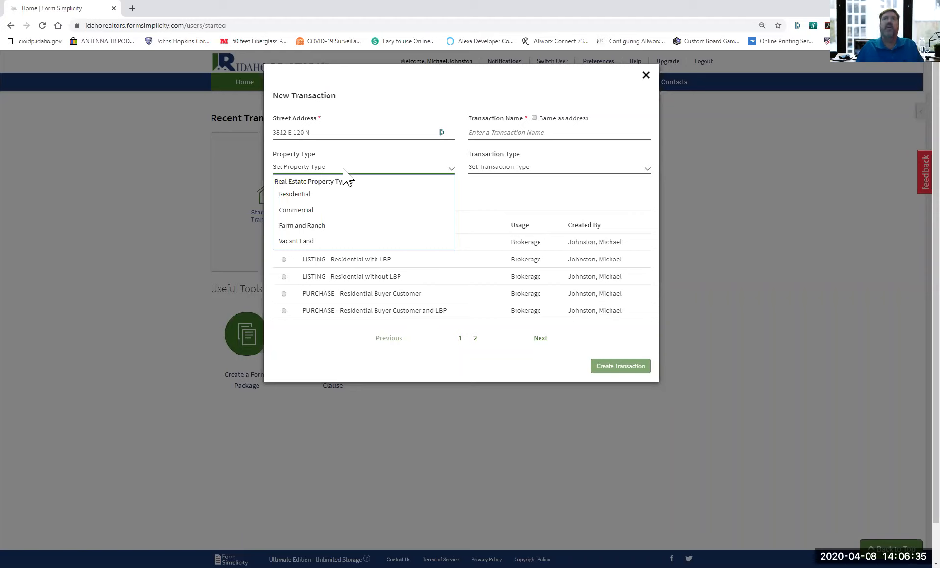
pyautogui.click(452, 194)
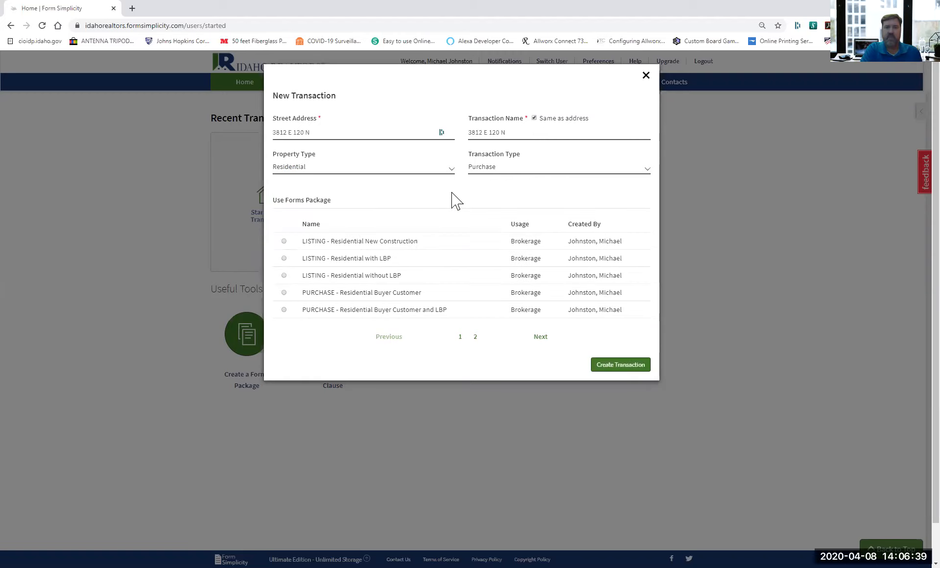
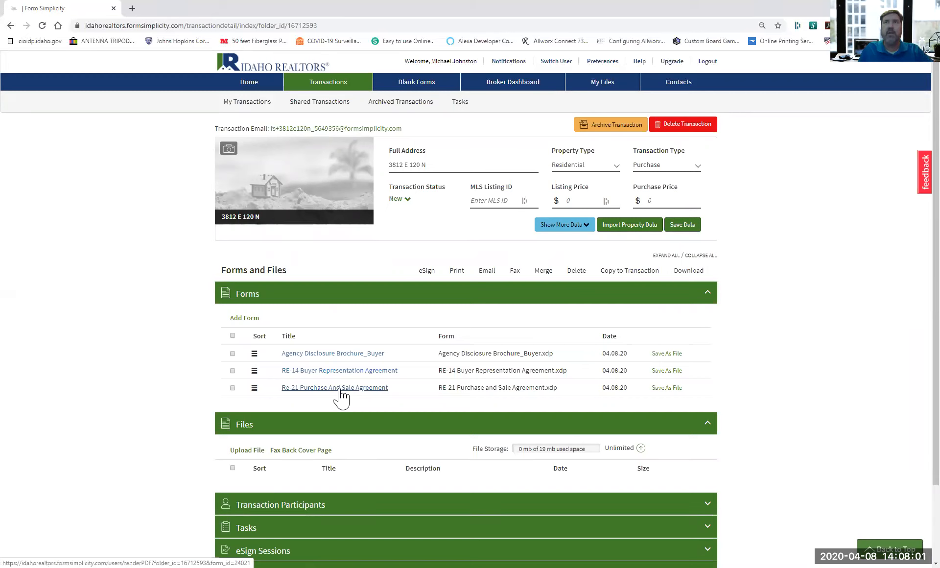
pyautogui.click(629, 226)
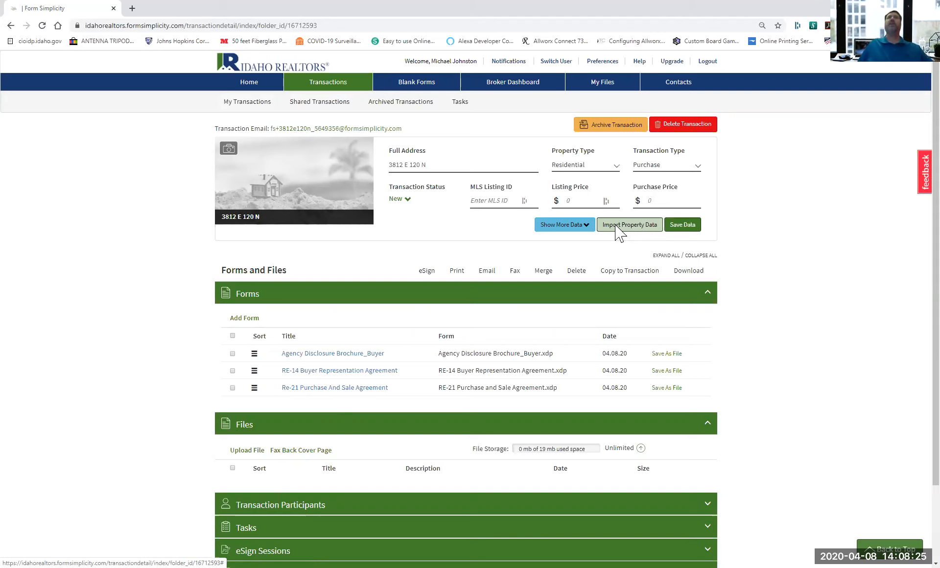
pyautogui.click(616, 226)
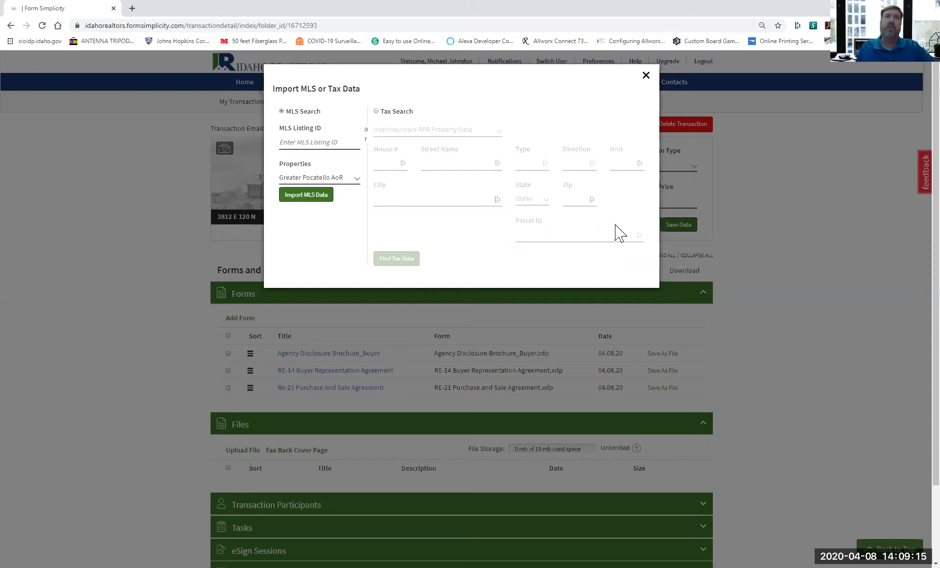
# Choose Snake River MLS Import as the source and enter MLS listing ID 2128280.
pyautogui.click(356, 182)
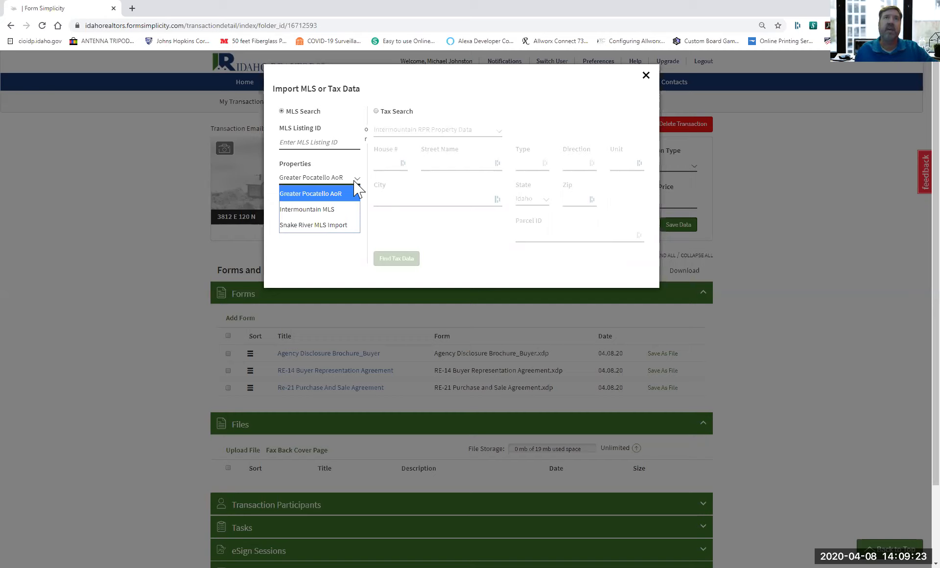
pyautogui.click(324, 225)
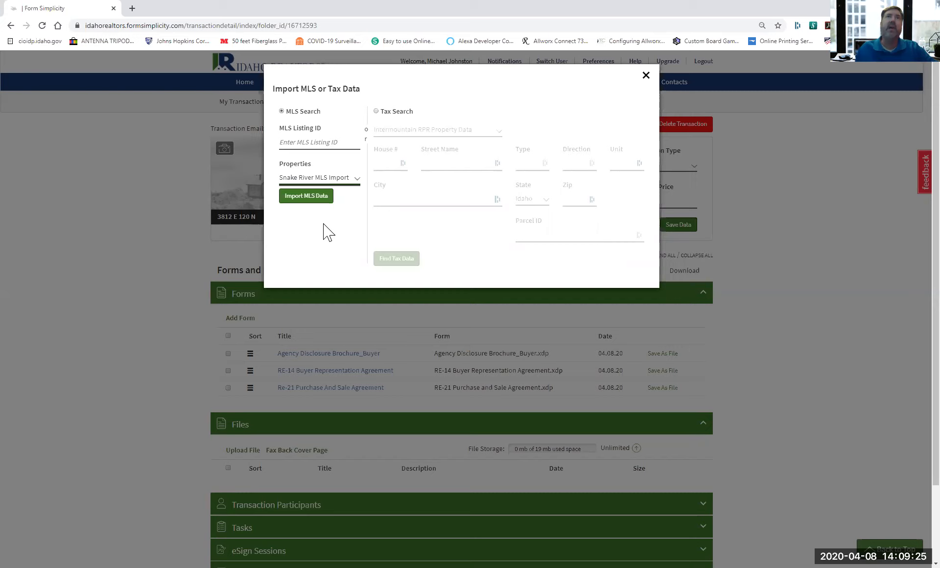
pyautogui.click(321, 145)
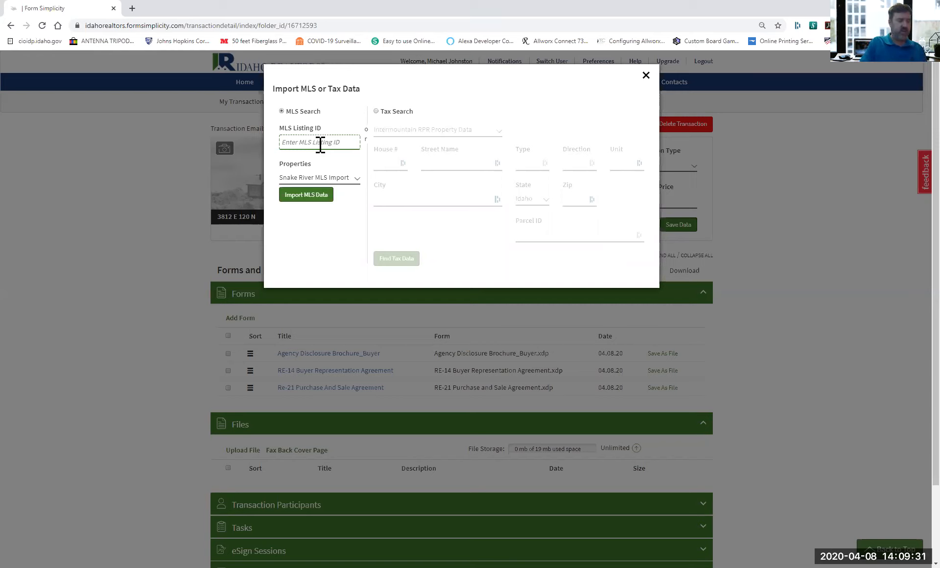
pyautogui.write('2128280')
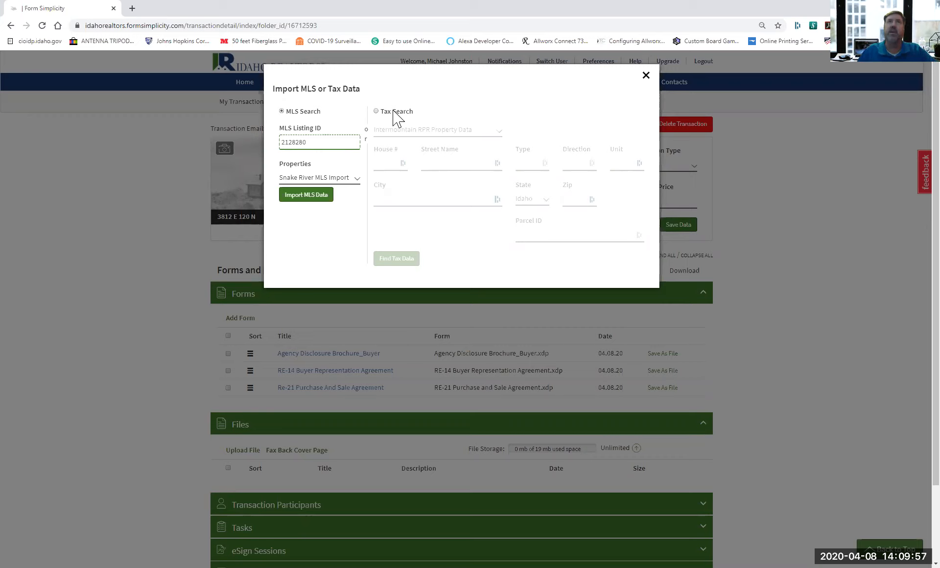
pyautogui.click(300, 199)
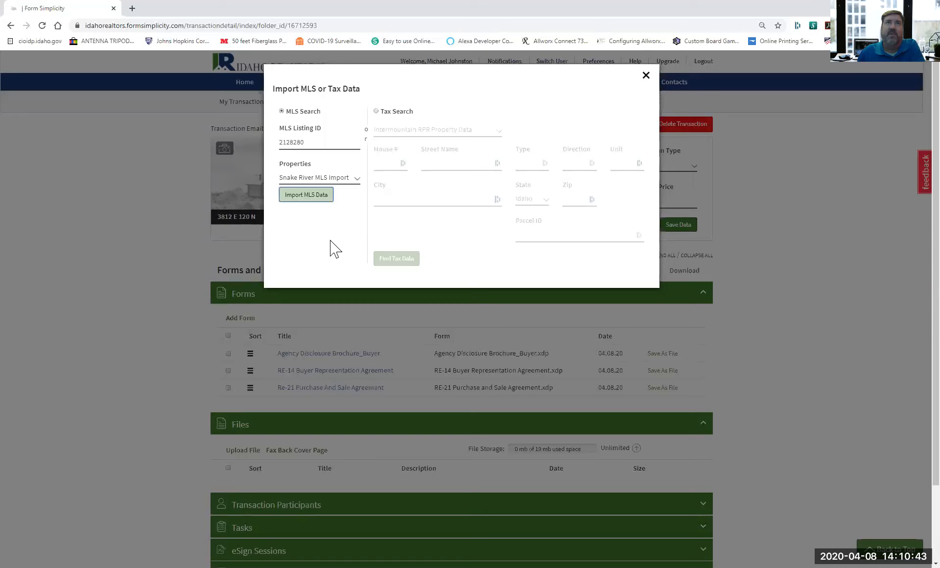
pyautogui.click(307, 195)
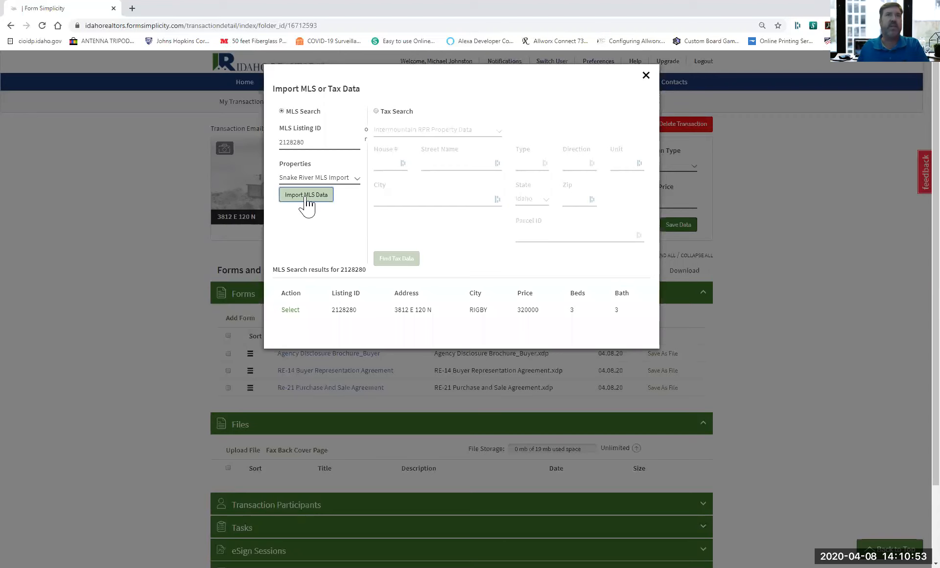
pyautogui.click(290, 310)
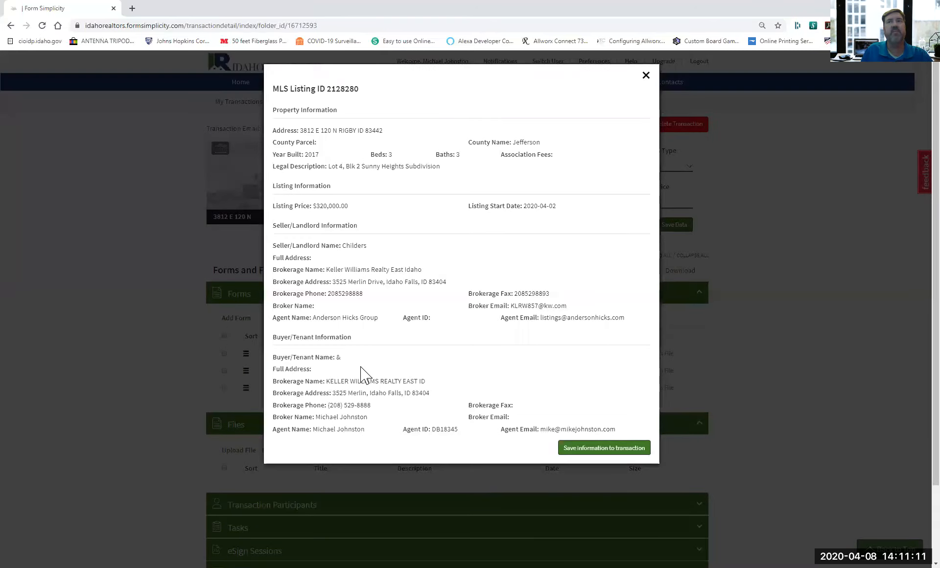
pyautogui.click(595, 453)
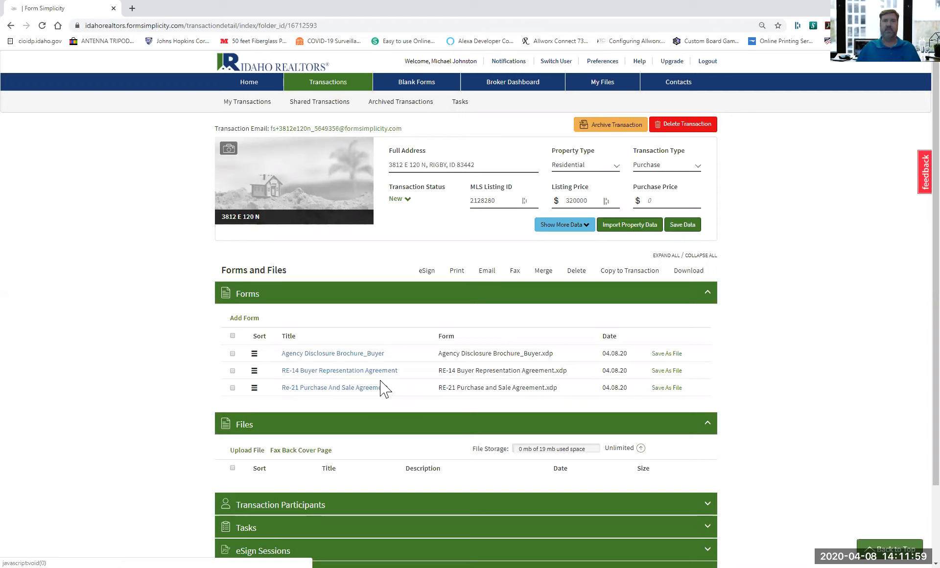
# Expand the Transaction Participants section below the imported listing data.
pyautogui.scroll(-2, 377, 424)
pyautogui.click(377, 424)
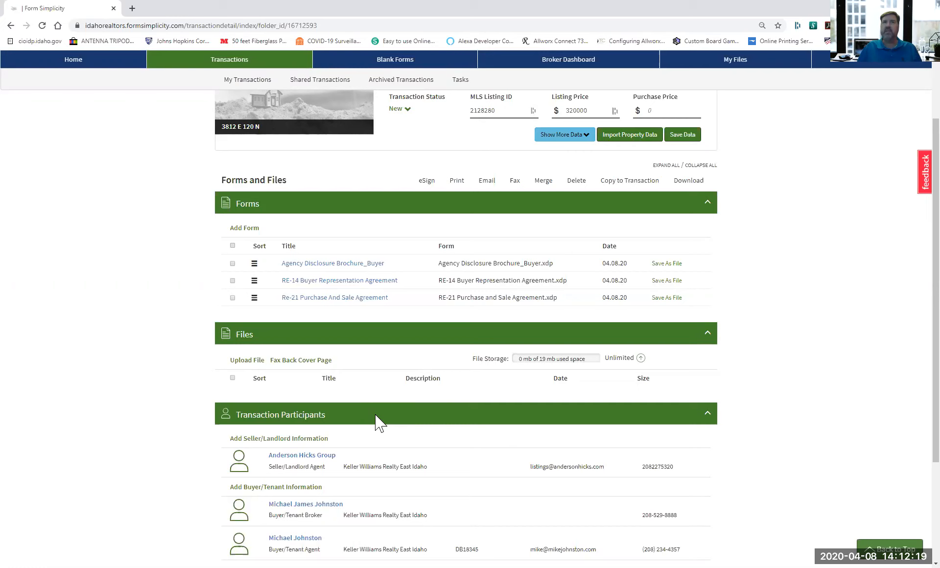
# Open the Add Buyer/Tenant Information form under Transaction Participants.
pyautogui.scroll(-3, 262, 346)
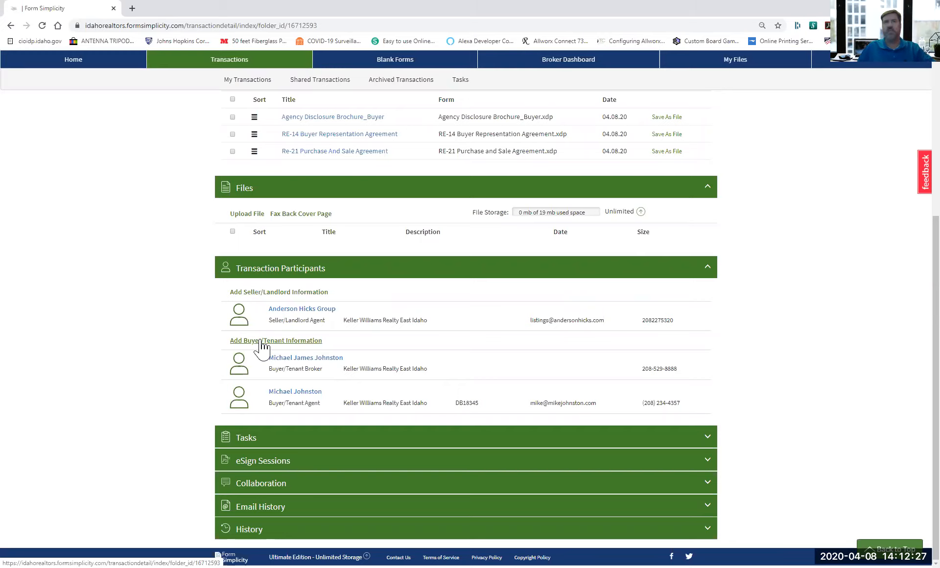
pyautogui.click(261, 341)
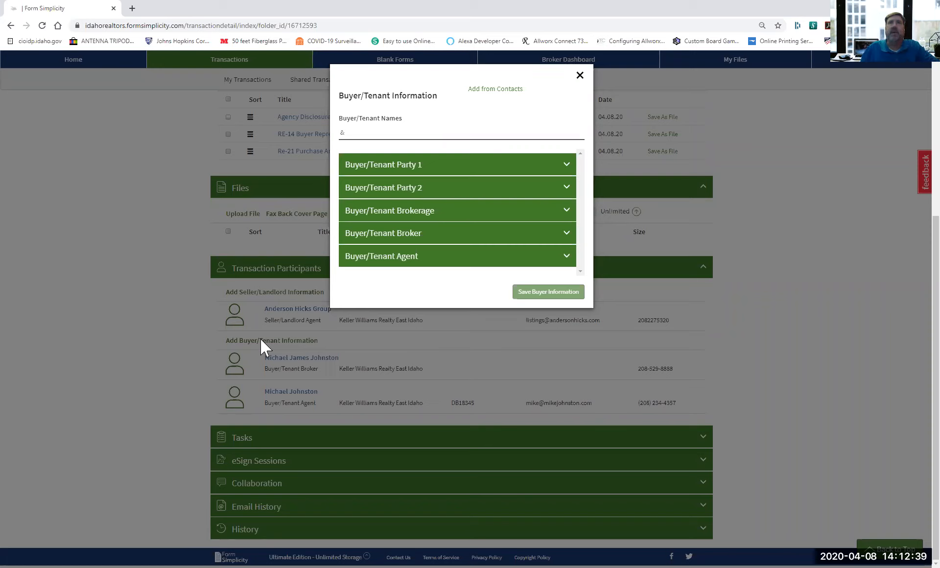
# Add the two buyers from saved contacts as Buyer/Tenant Party 1 and Party 2.
pyautogui.click(480, 91)
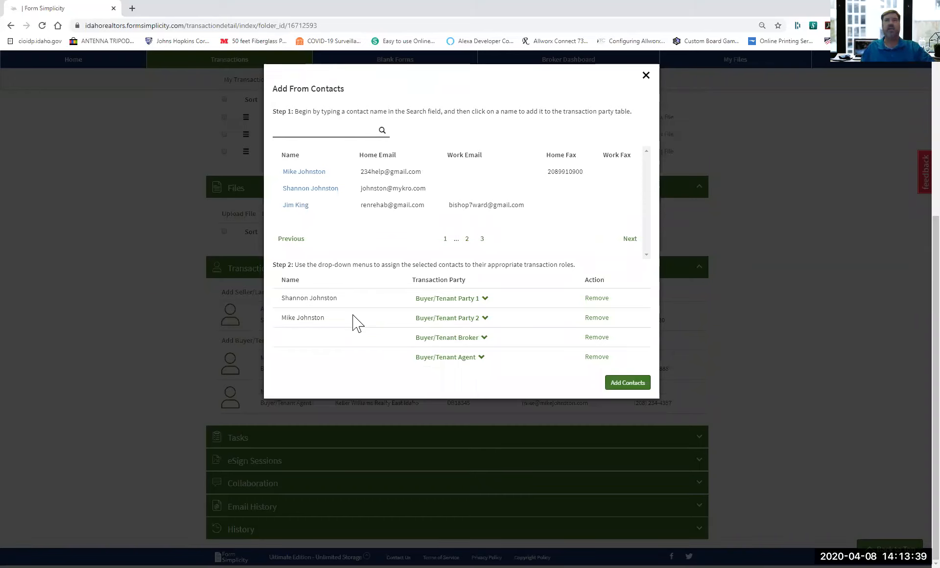
pyautogui.click(634, 383)
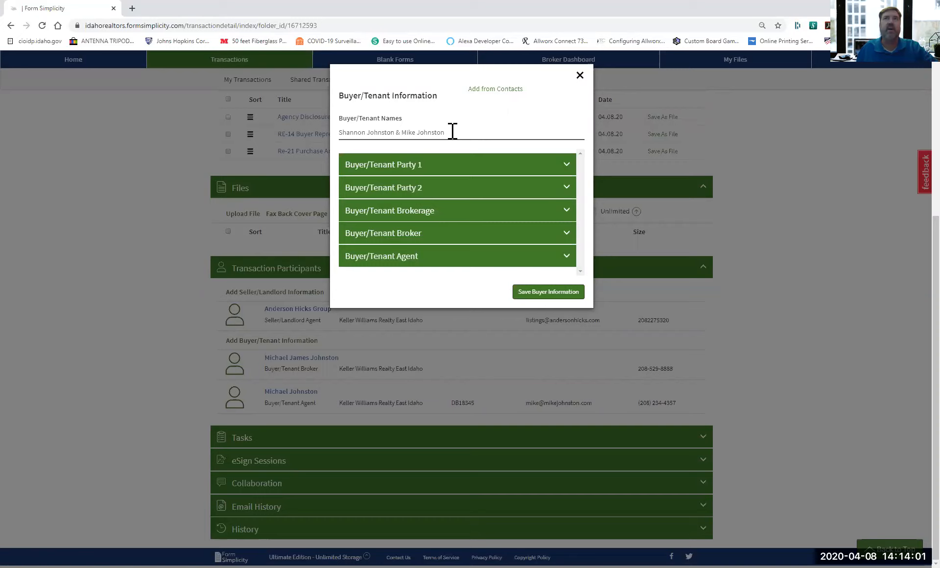
# Save the buyer information so both buyers appear as Party1 and Party2.
pyautogui.click(545, 299)
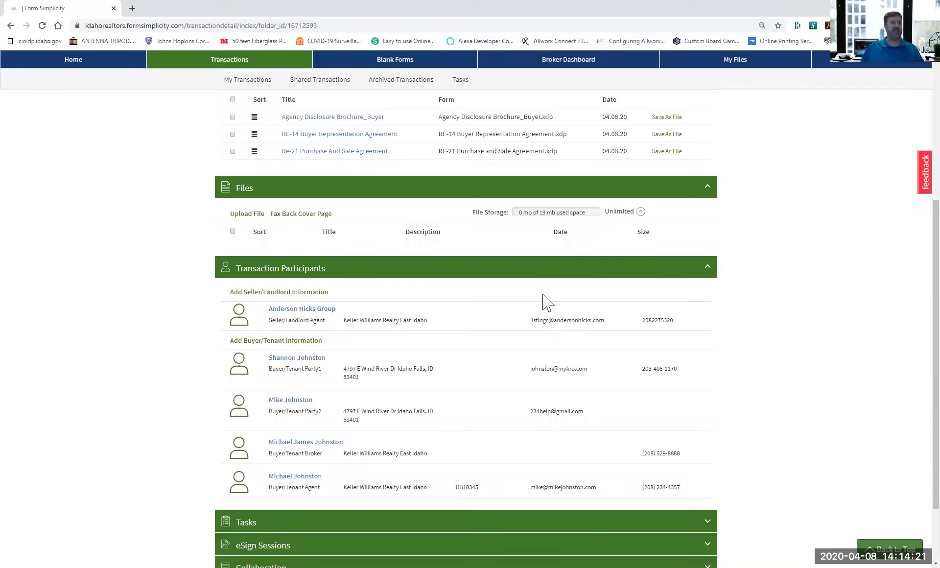
# Collapse Transaction Participants and open the Agency Disclosure Brochure_Buyer form.
pyautogui.click(325, 284)
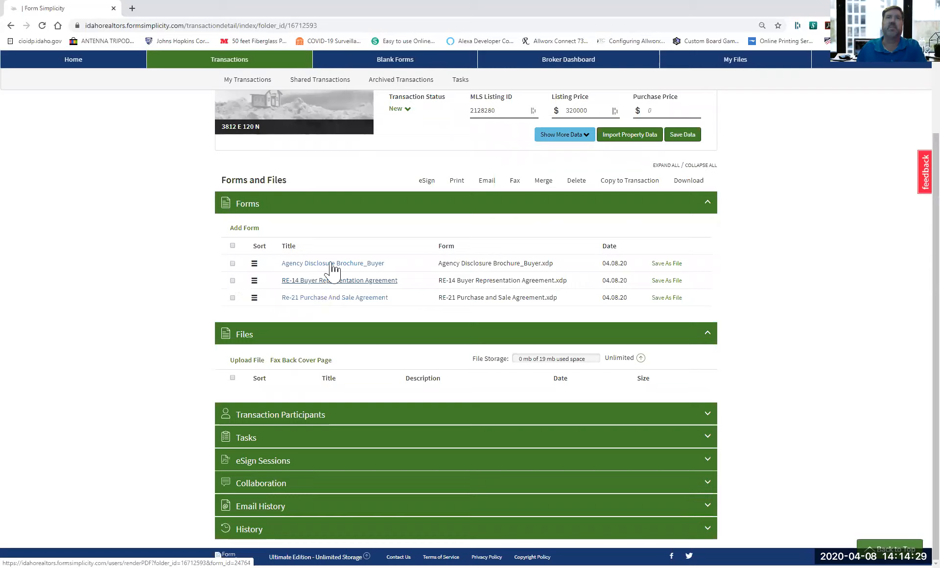
pyautogui.click(333, 264)
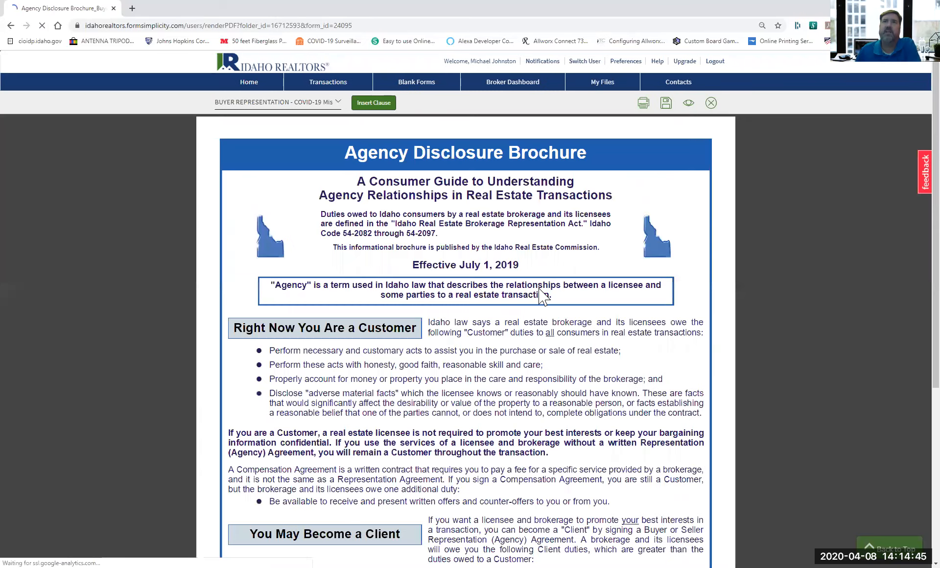
# Scroll through the Agency Disclosure Brochure to its Receipt Acknowledged page, then close it.
pyautogui.scroll(-5, 543, 296)
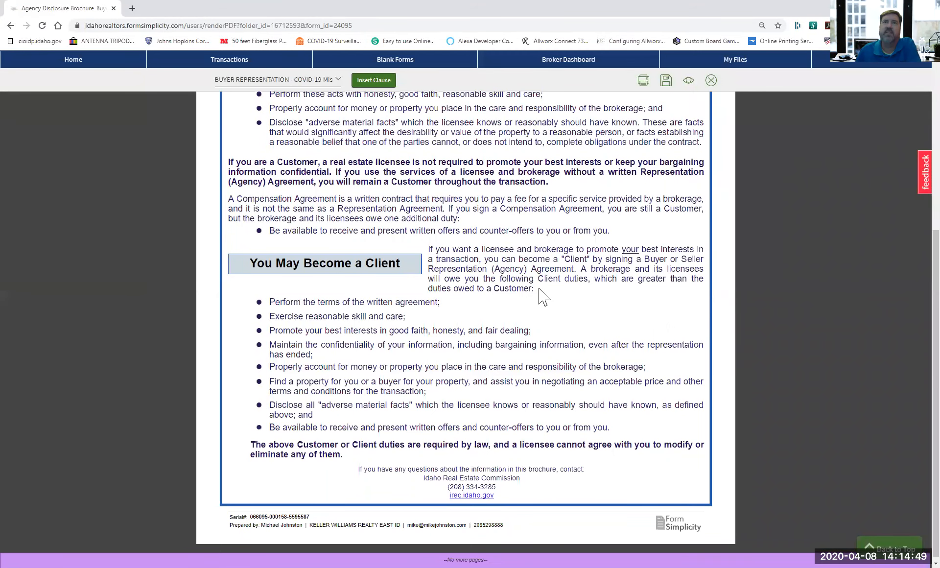
pyautogui.scroll(-1, 544, 296)
pyautogui.scroll(-1, 544, 296)
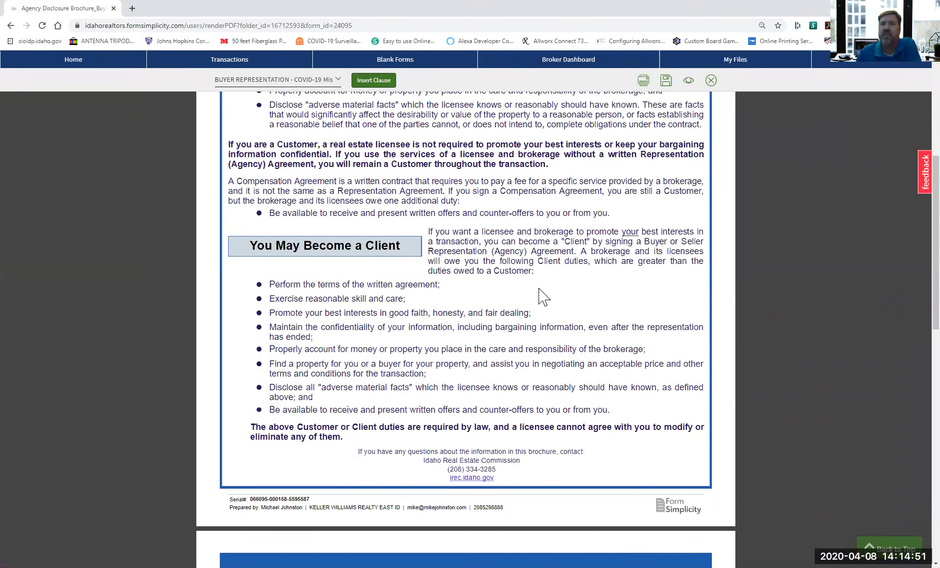
pyautogui.scroll(-10, 543, 296)
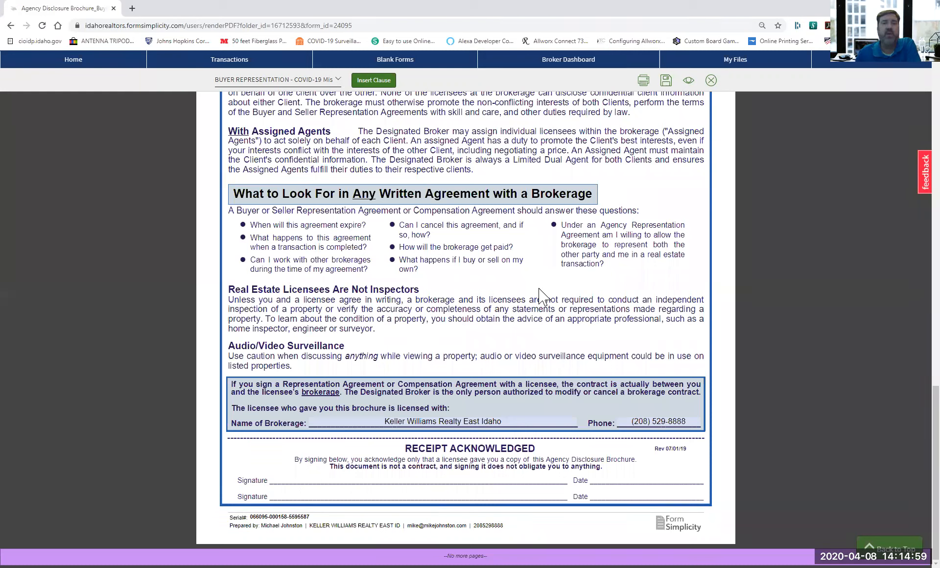
pyautogui.click(711, 81)
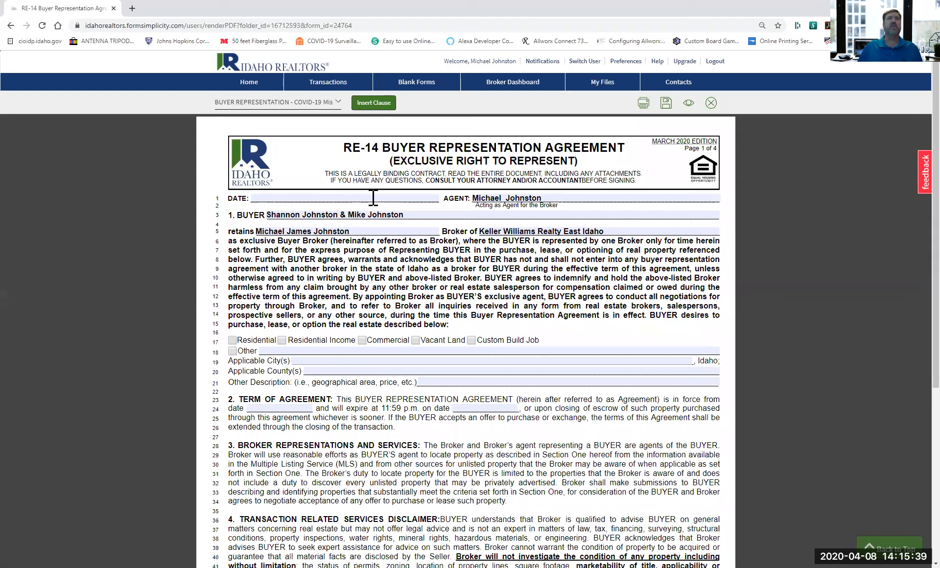
# Date the RE-14 agreement April 8, 2020, check Residential, and enter counties Boneville, Bingham, Bannock.
pyautogui.click(373, 198)
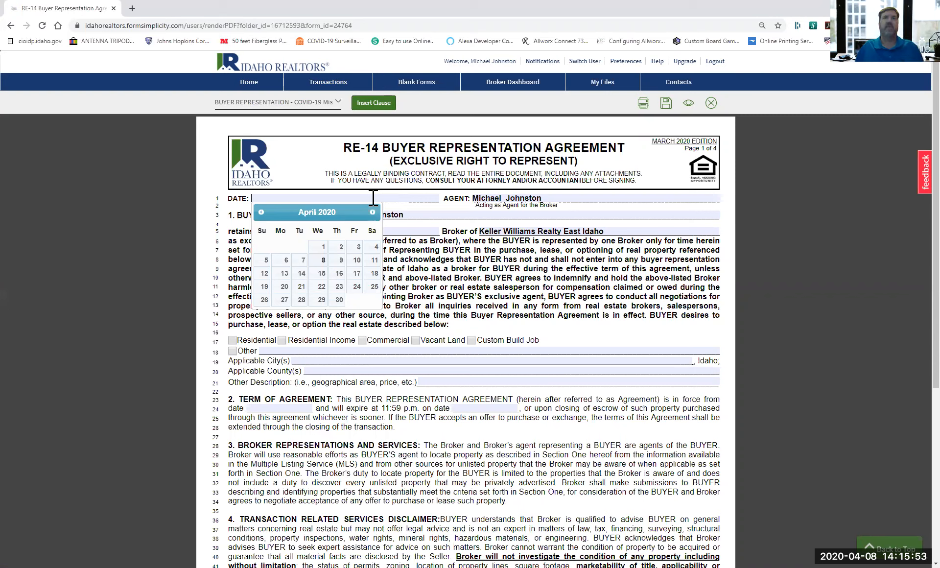
pyautogui.click(320, 260)
pyautogui.click(232, 341)
pyautogui.click(322, 369)
pyautogui.write('Bone')
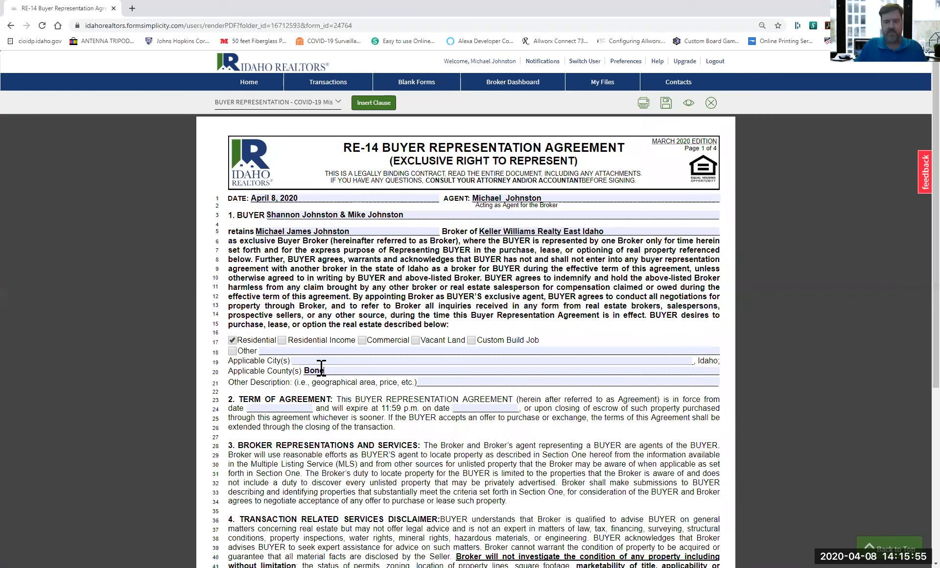
pyautogui.write('ville')
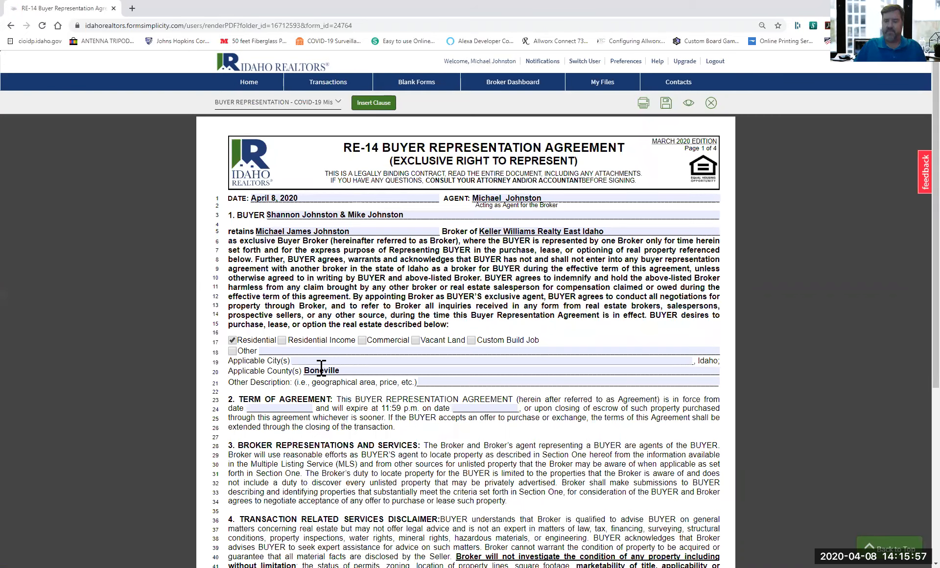
pyautogui.write(',')
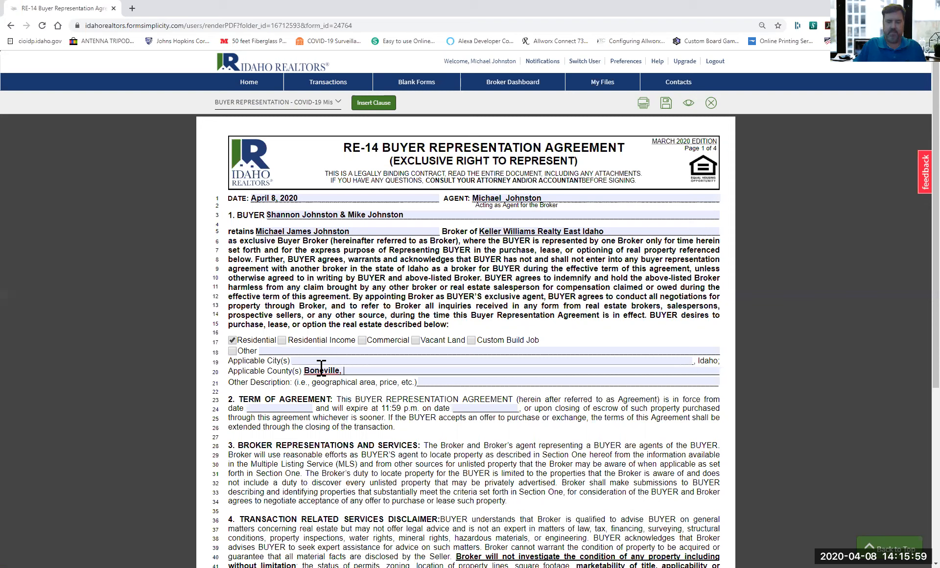
pyautogui.write(' Bingha')
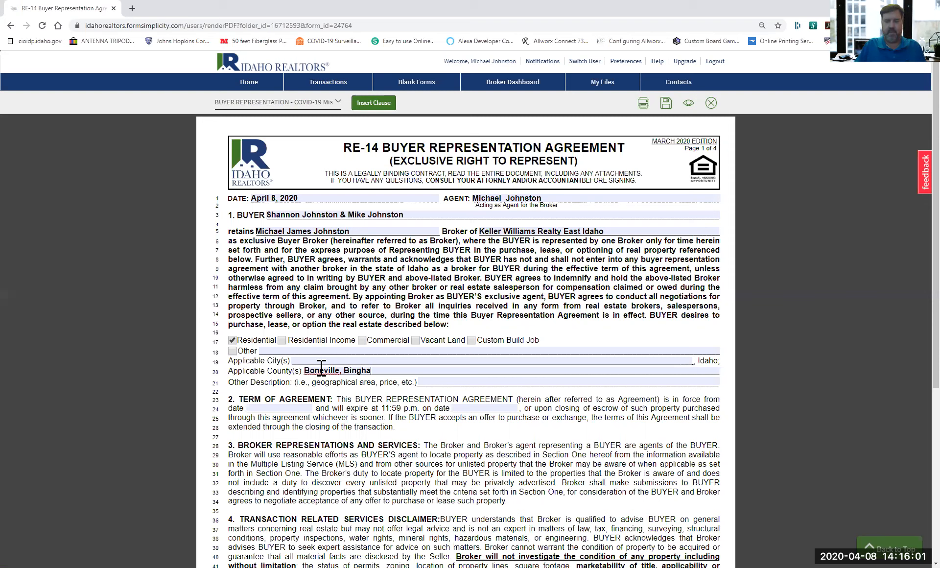
pyautogui.write('m, ')
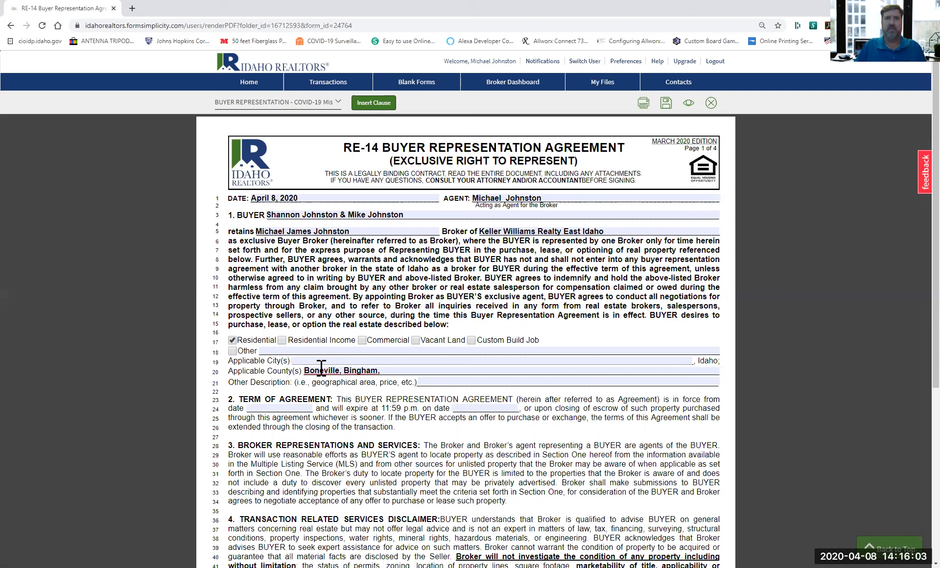
pyautogui.write('B')
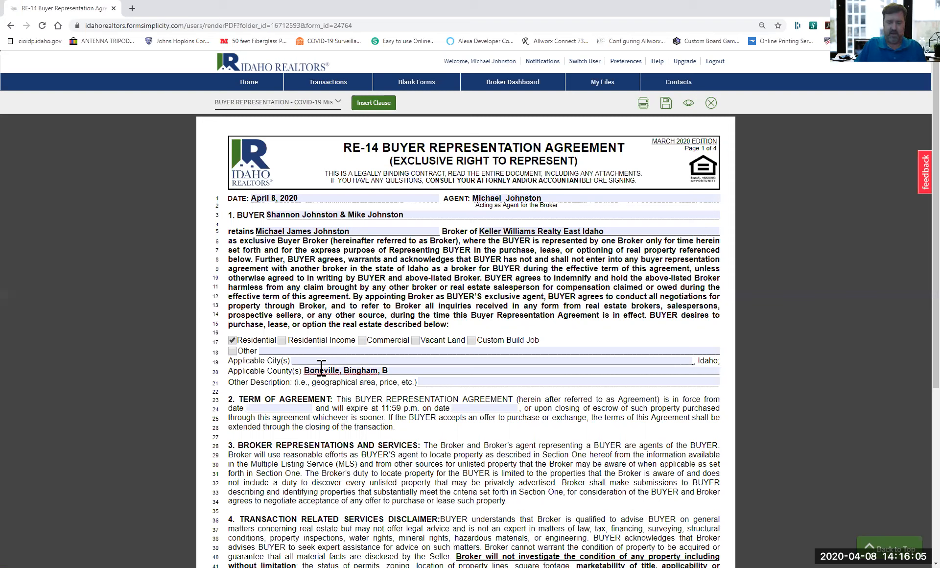
pyautogui.write('annock')
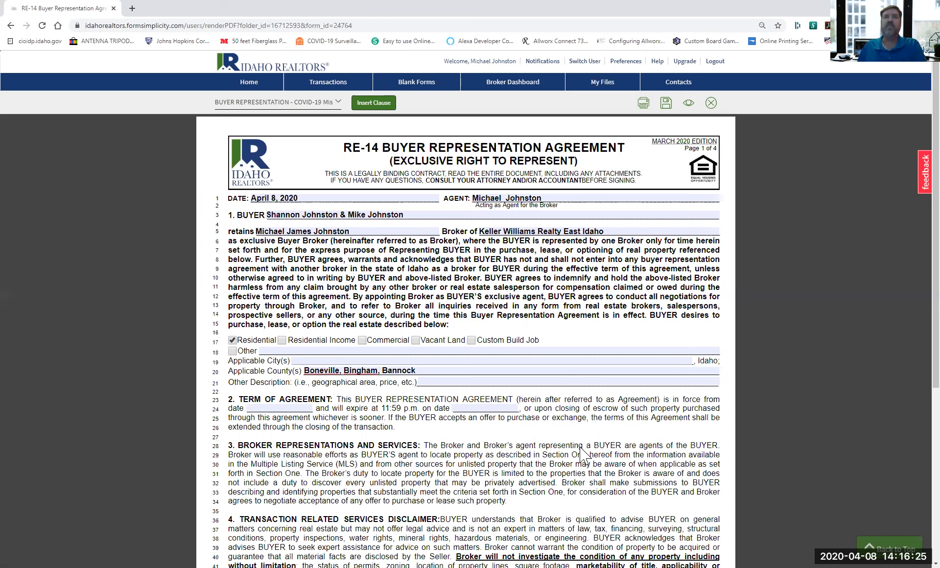
# Scroll the RE-14 agreement through page 2 down to section 14, Compensation of Broker.
pyautogui.scroll(-5, 582, 453)
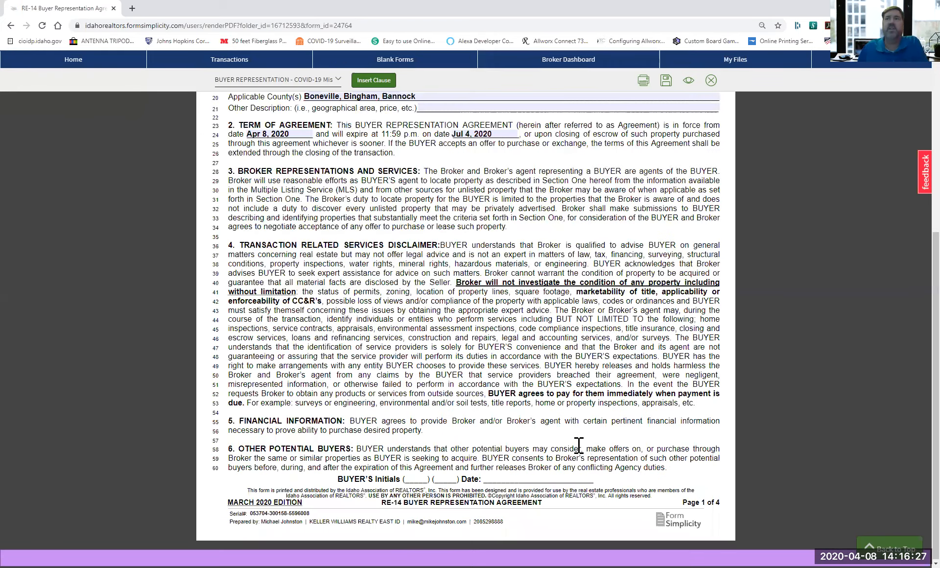
pyautogui.scroll(-6, 578, 445)
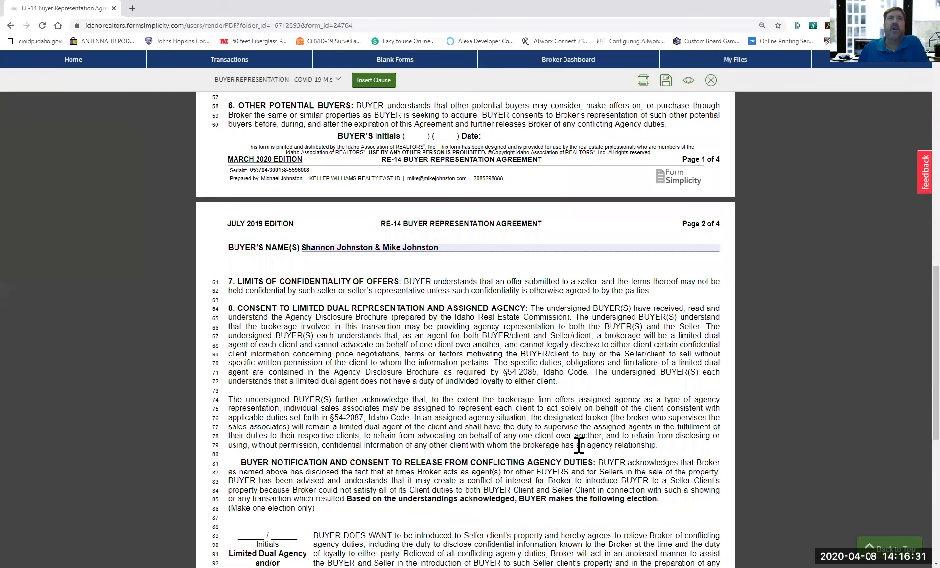
pyautogui.scroll(-2, 578, 445)
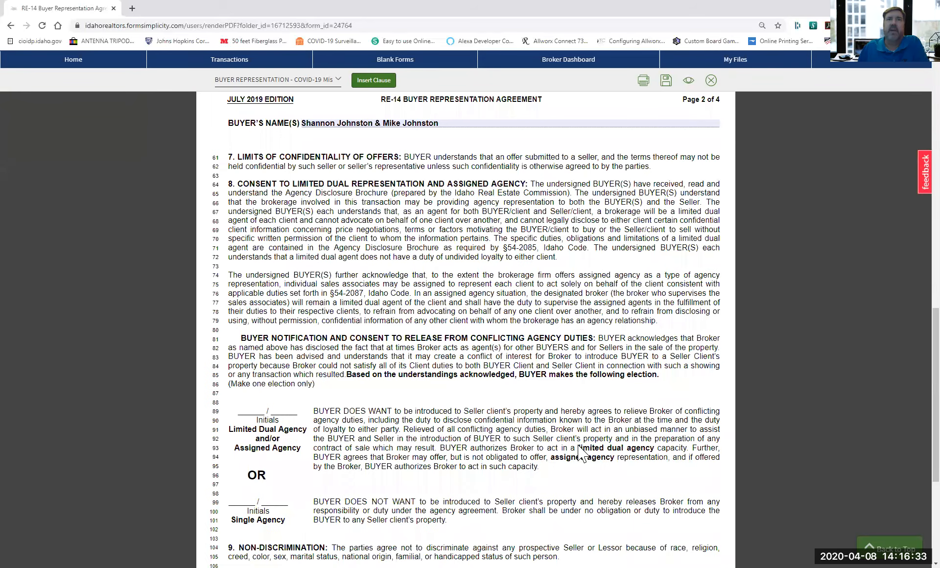
pyautogui.scroll(-2, 578, 445)
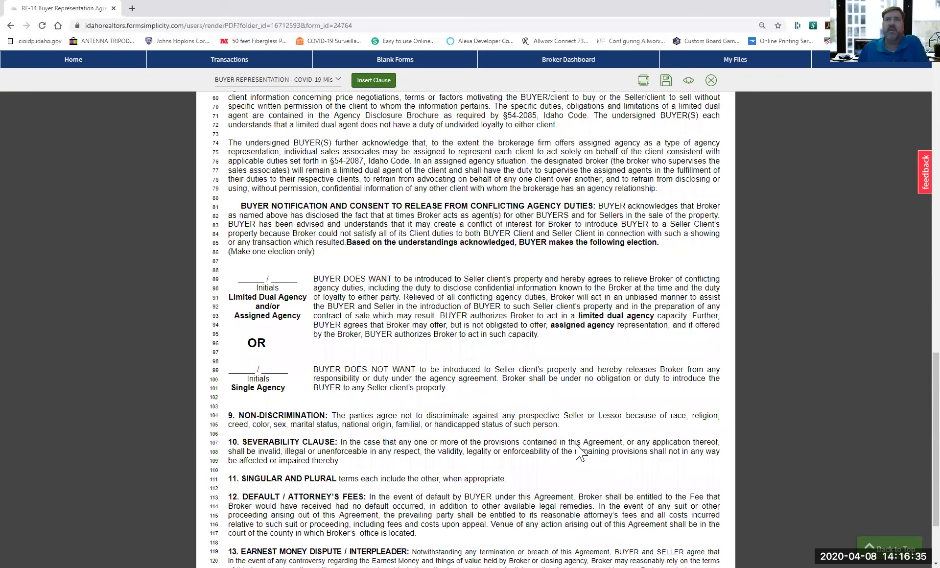
pyautogui.scroll(-2, 576, 446)
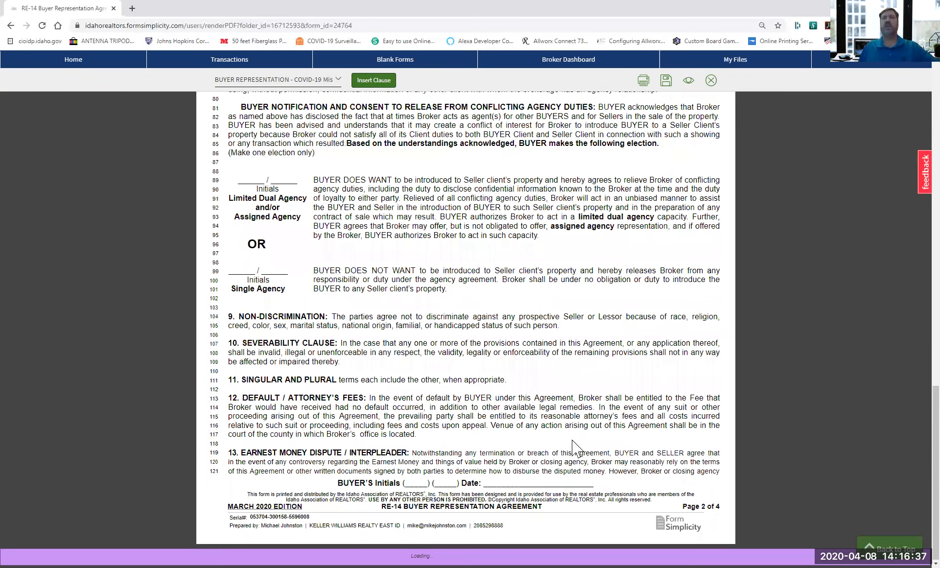
pyautogui.scroll(-4, 577, 448)
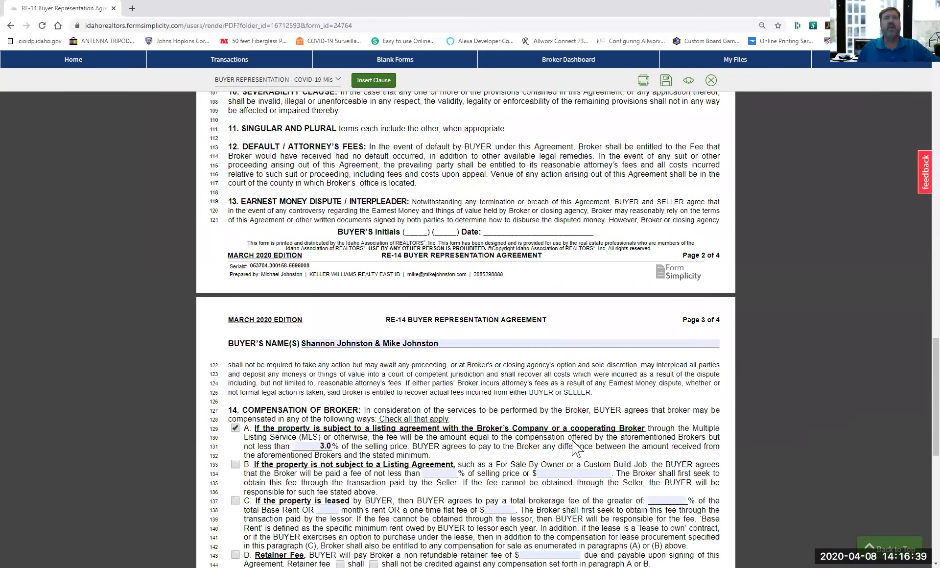
pyautogui.scroll(-4, 577, 448)
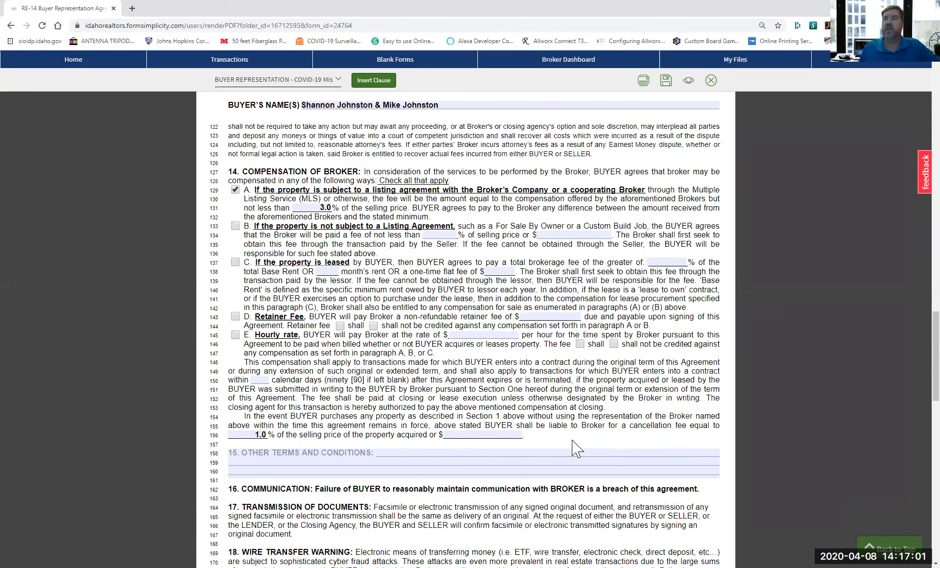
# Enter a 3.0% minimum fee for compensation option B and save the RE-14 agreement.
pyautogui.click(447, 235)
pyautogui.write('3.0')
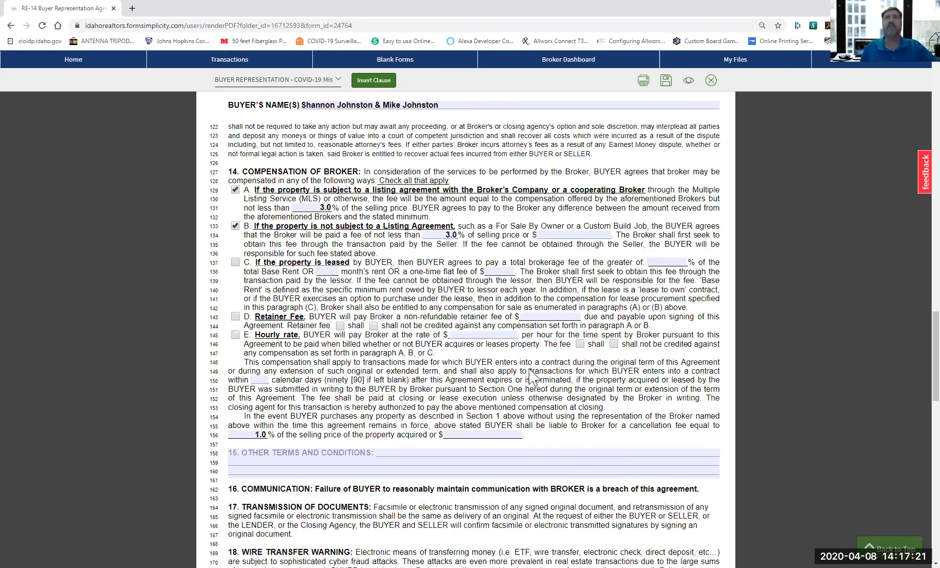
pyautogui.scroll(-2, 531, 378)
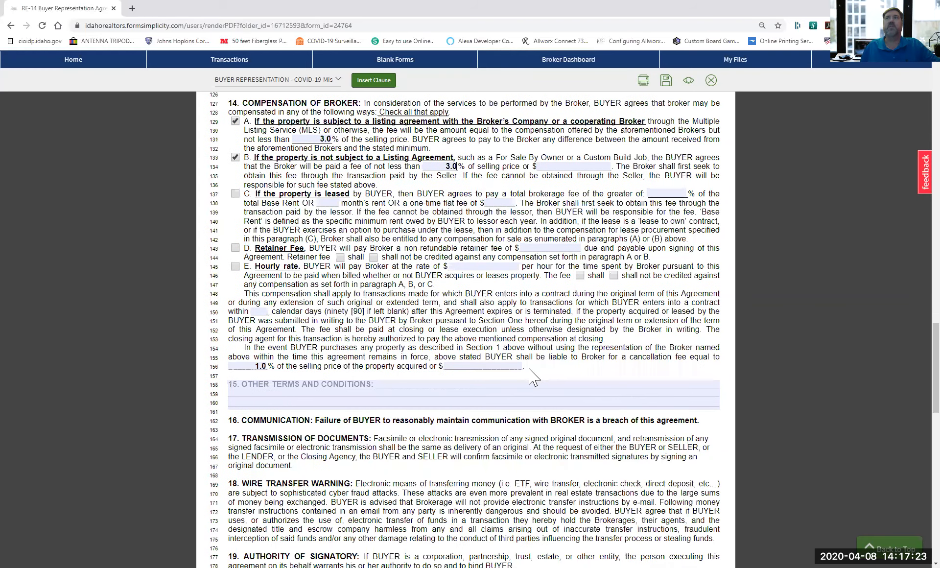
pyautogui.scroll(10, 534, 377)
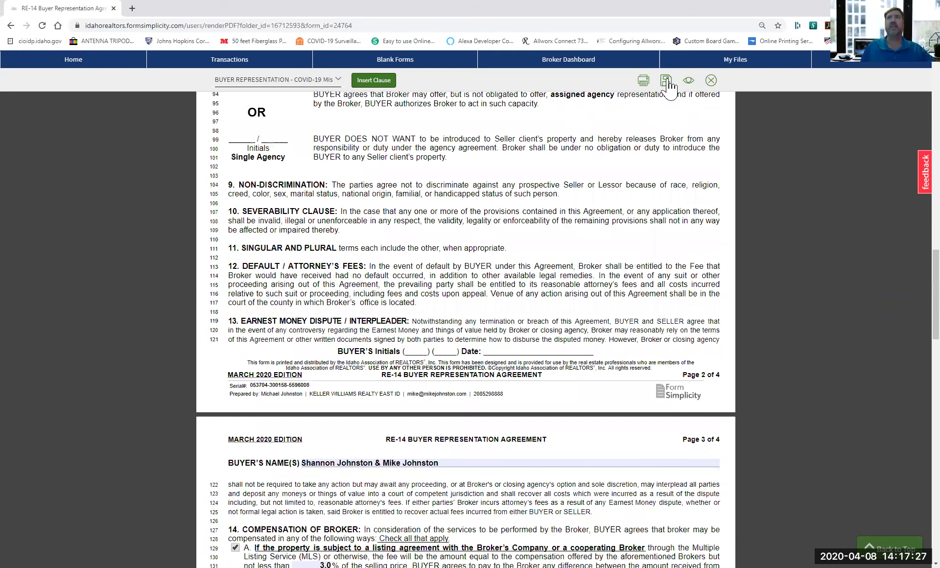
pyautogui.scroll(8, 669, 88)
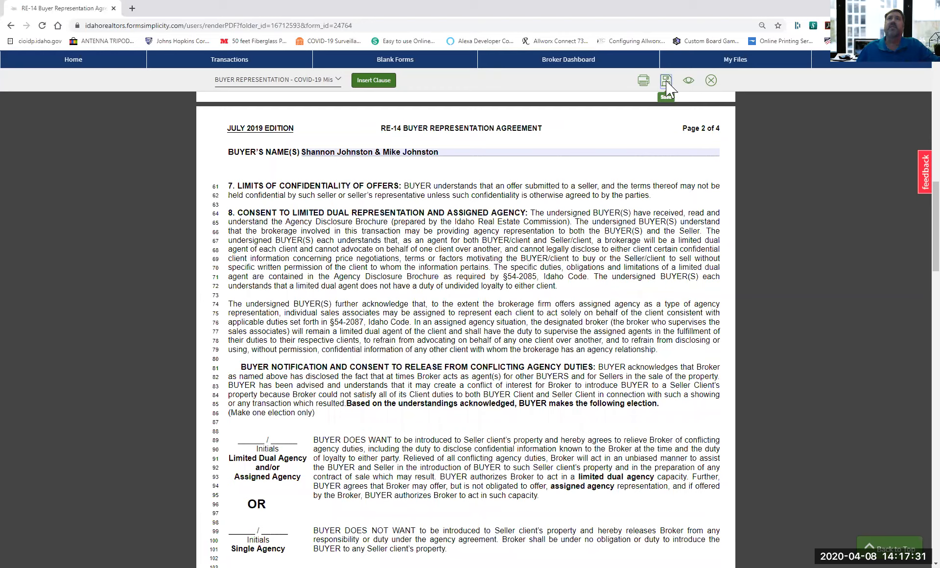
pyautogui.click(666, 81)
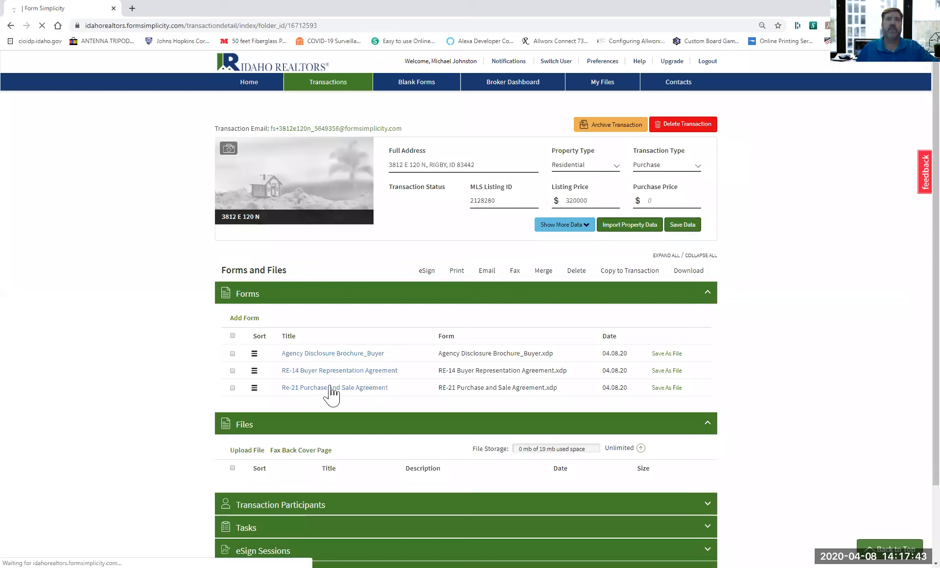
# Open the Re-21 Purchase and Sale Agreement from the transaction's Forms list.
pyautogui.click(332, 390)
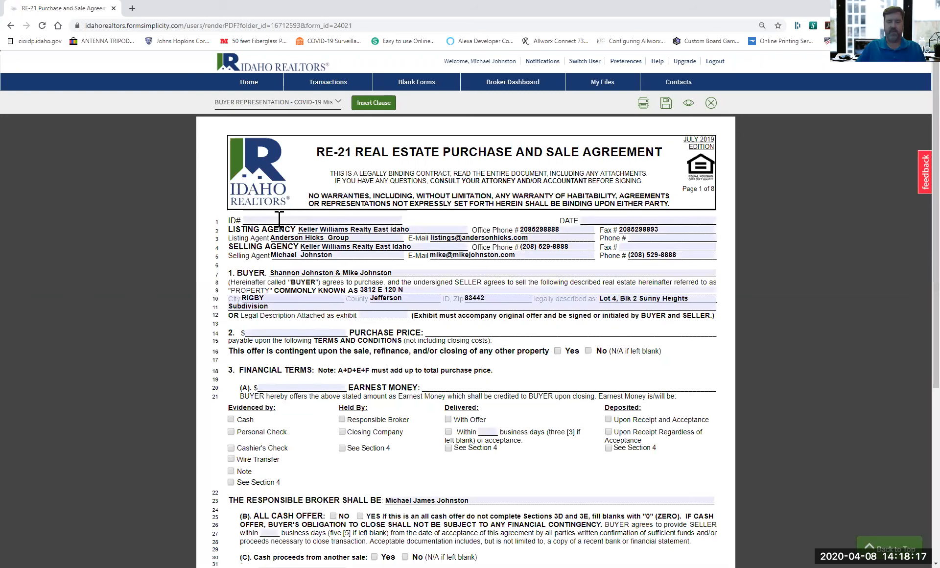
# Fill in the agreement ID, date it April 8, 2020, and retype the listing agent's name.
pyautogui.click(279, 220)
pyautogui.write('MJJ-2')
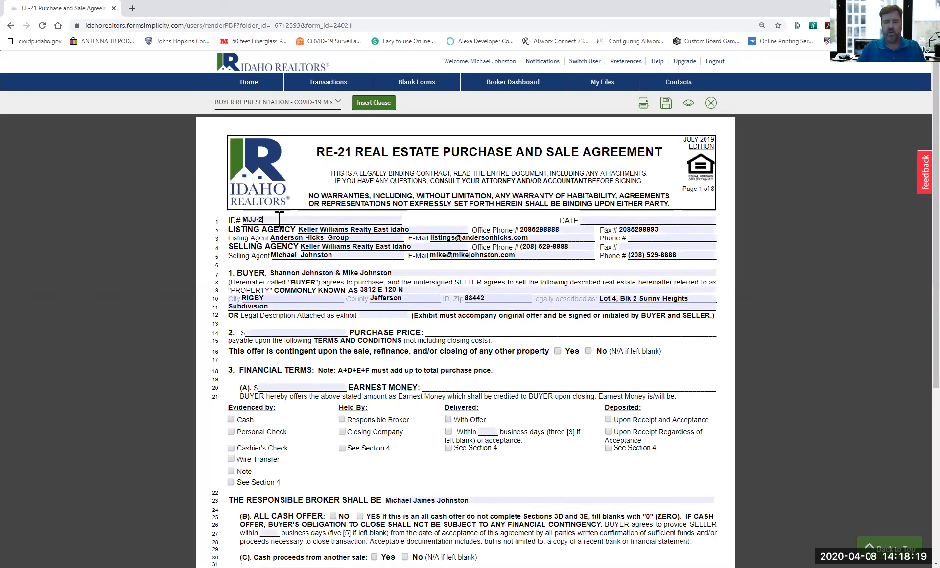
pyautogui.write('020-')
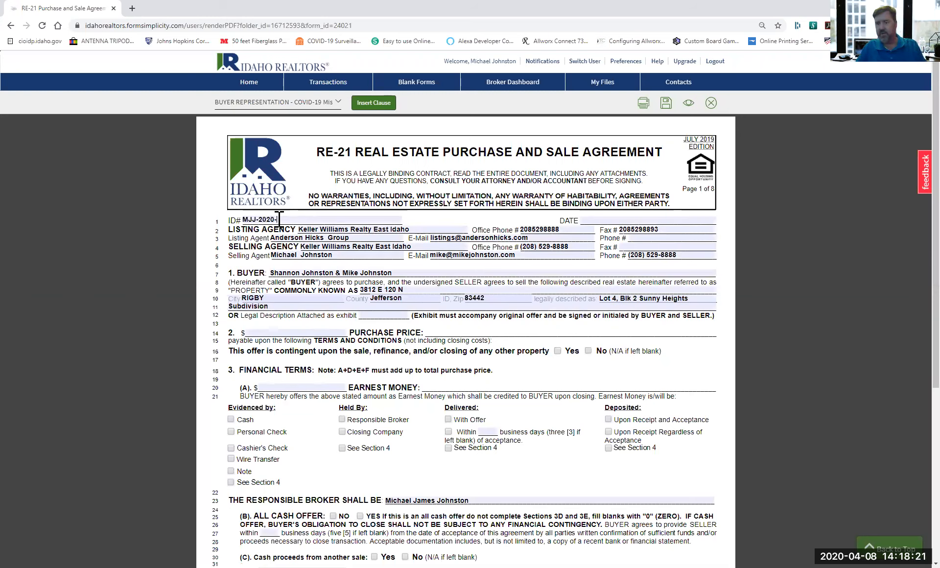
pyautogui.write('4-8-0')
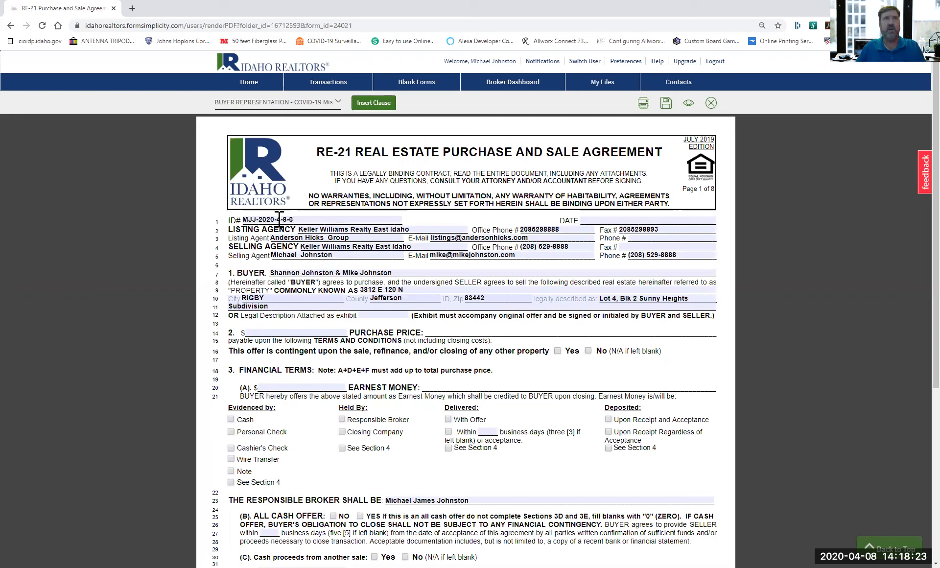
pyautogui.write('01')
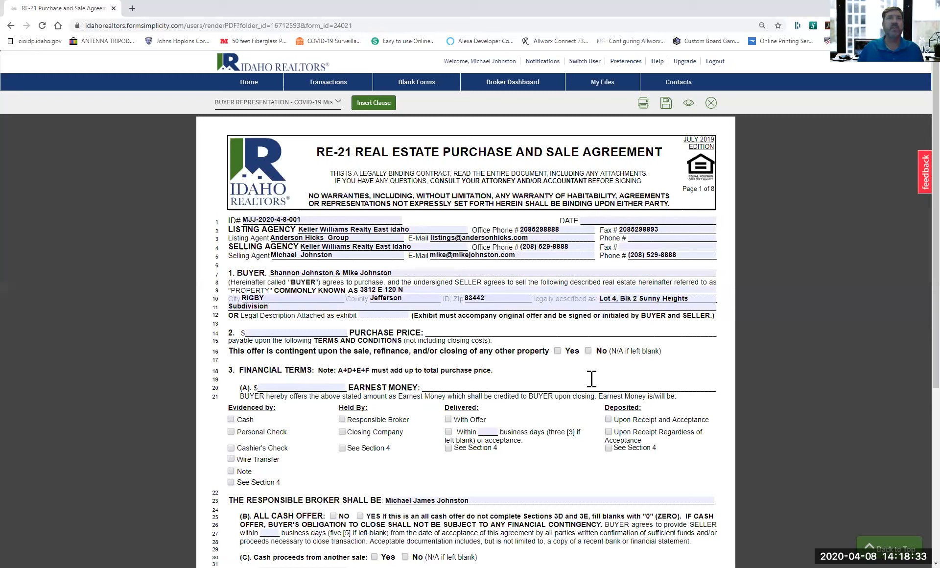
pyautogui.write('April 8, 2020')
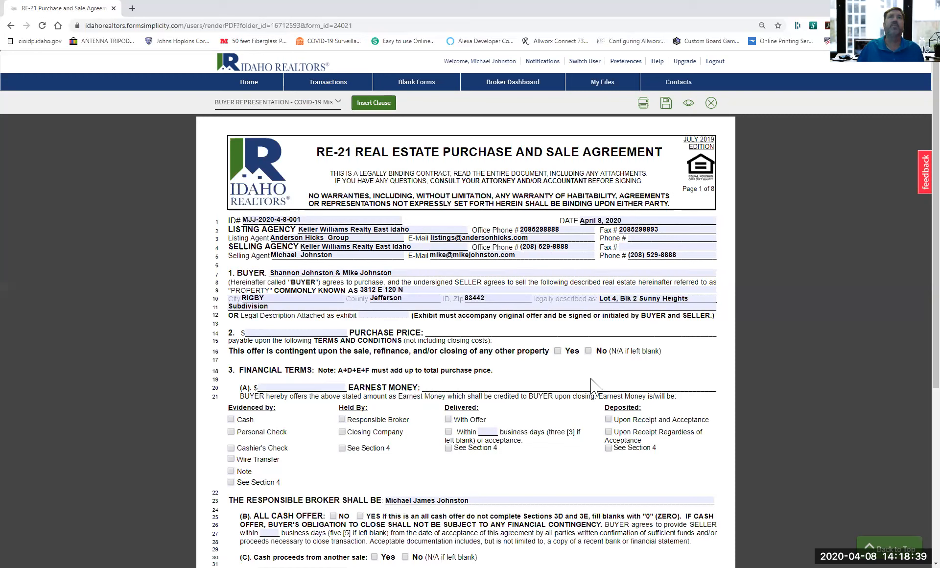
pyautogui.moveTo(354, 238); pyautogui.dragTo(237, 236)
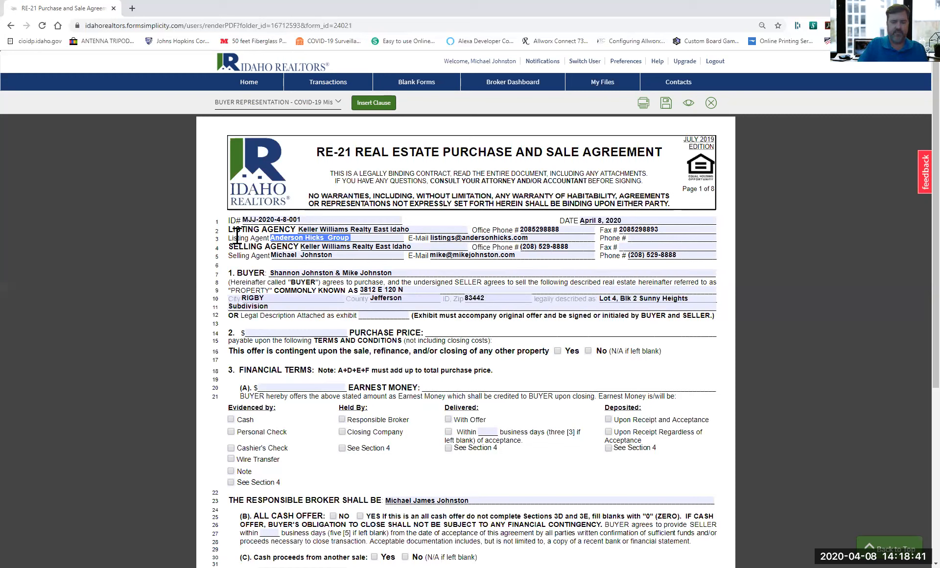
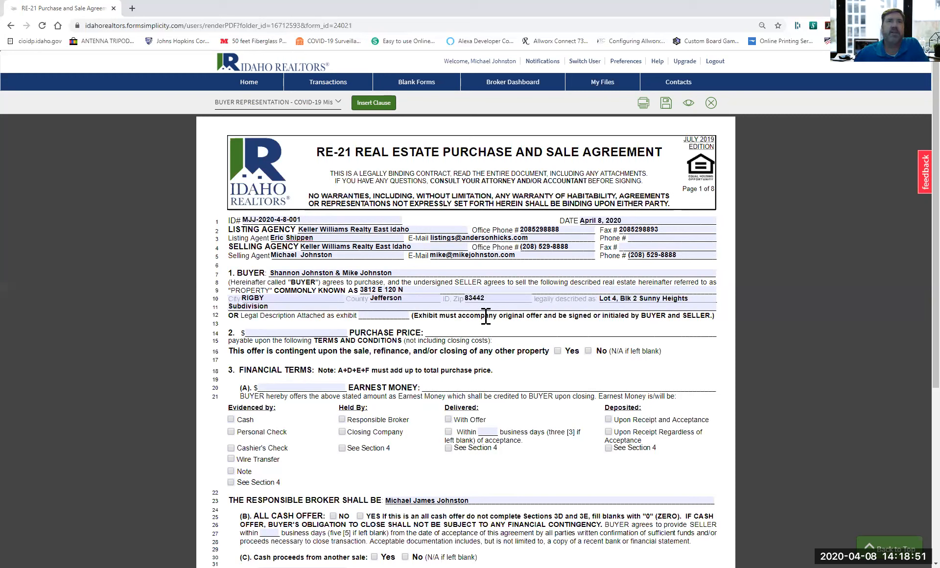
# Set a $320000 purchase price and $1500 earnest money by cashier's check, held by closing company.
pyautogui.click(289, 333)
pyautogui.write('320')
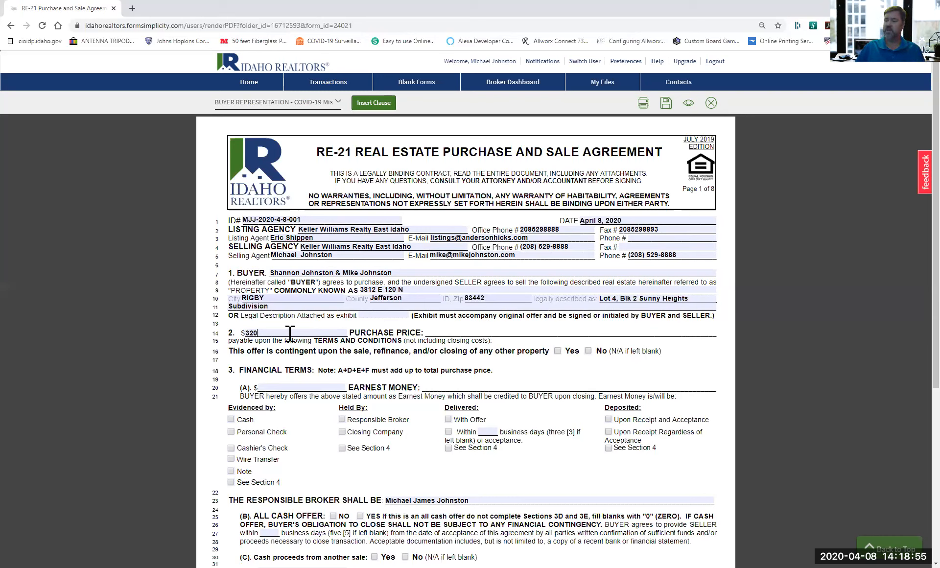
pyautogui.write('000')
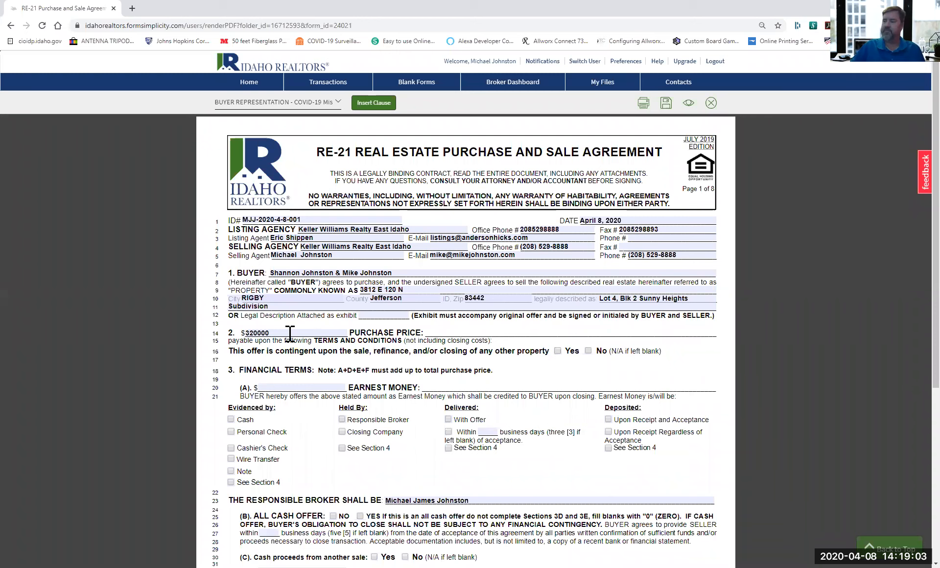
pyautogui.click(307, 388)
pyautogui.write('1500')
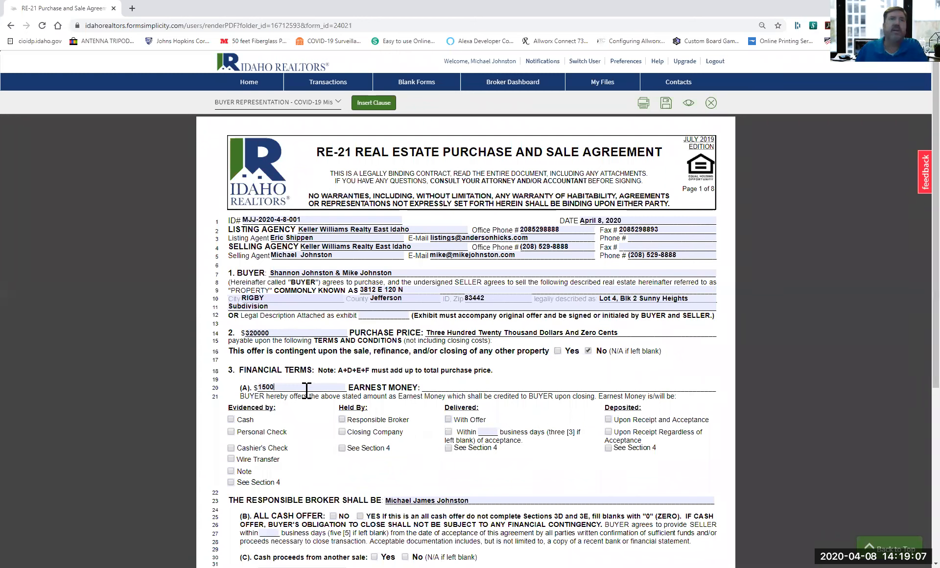
pyautogui.click(230, 448)
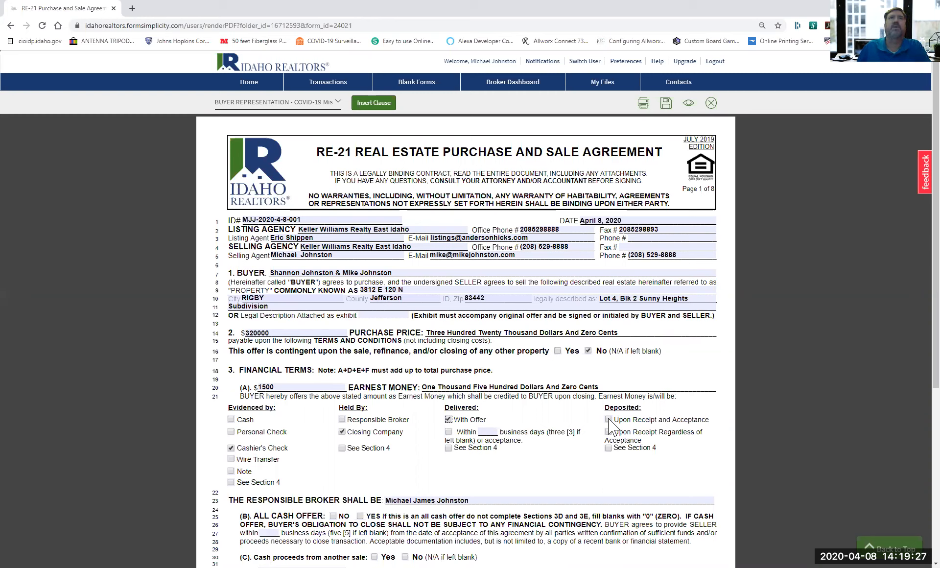
# Enter 280000 as the new loan proceeds amount.
pyautogui.scroll(-5, 280, 323)
pyautogui.click(280, 323)
pyautogui.write('280000')
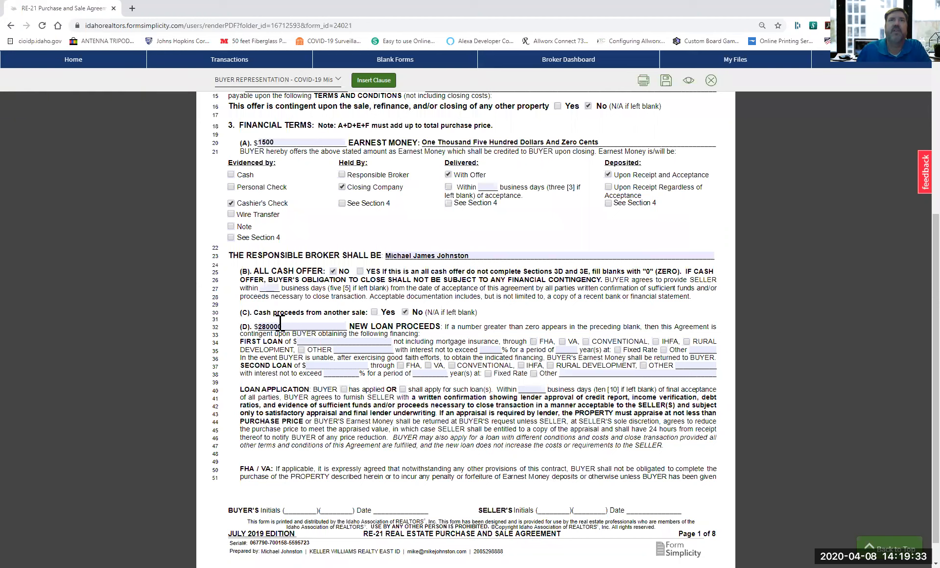
# Enter 280000 as the first loan and mark it as a conventional loan.
pyautogui.click(374, 341)
pyautogui.write('280000')
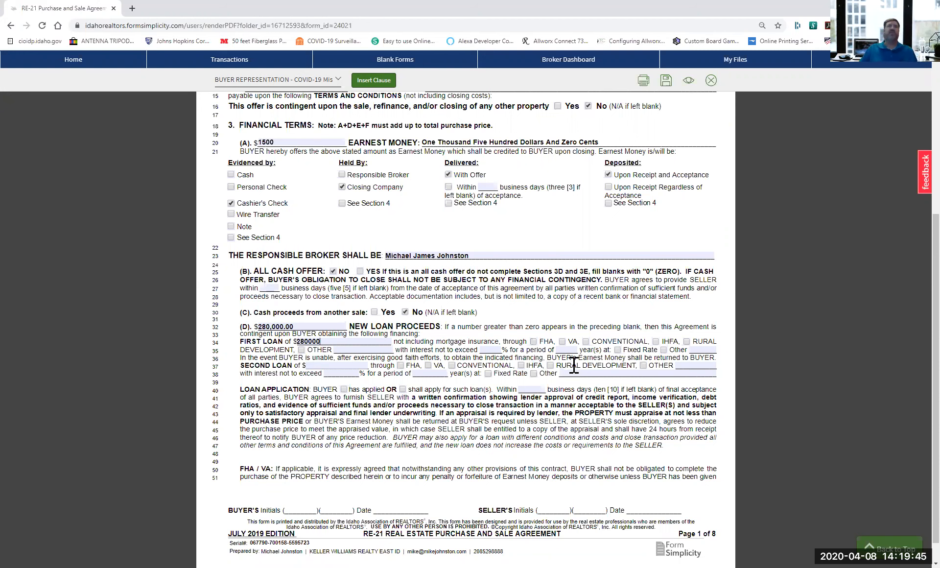
pyautogui.press('Tab')
pyautogui.press('Tab')
pyautogui.press('Tab')
pyautogui.press('space')
pyautogui.scroll(-1, 574, 365)
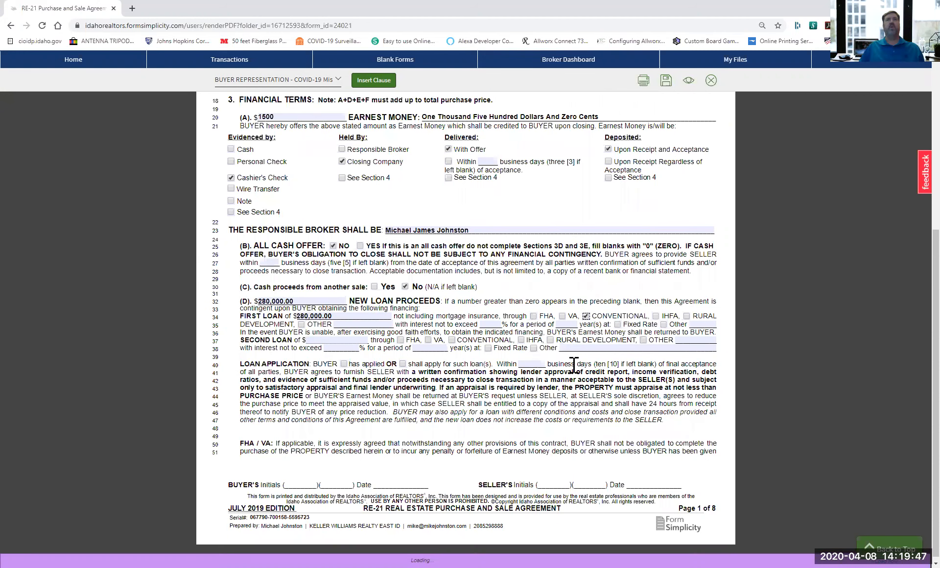
pyautogui.scroll(-1, 574, 365)
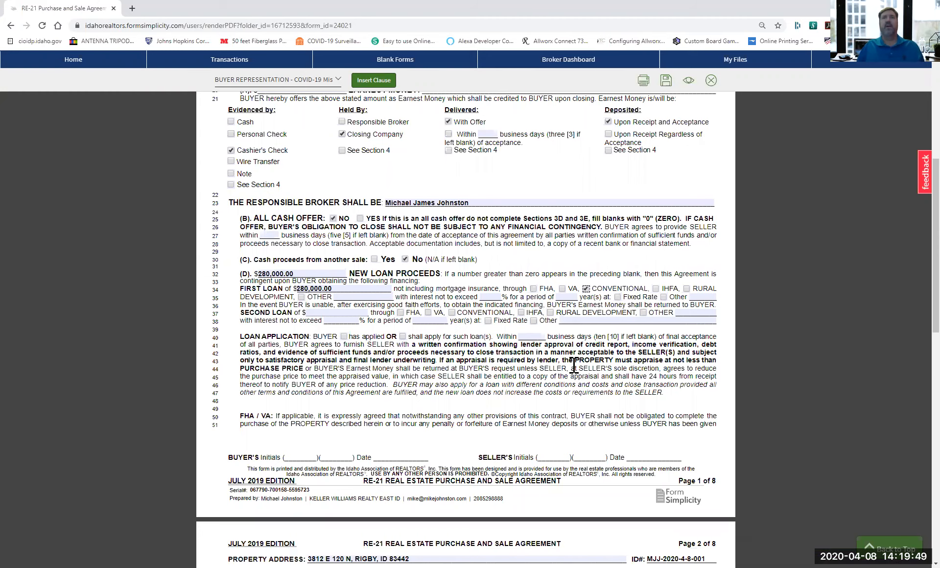
pyautogui.scroll(-10, 574, 365)
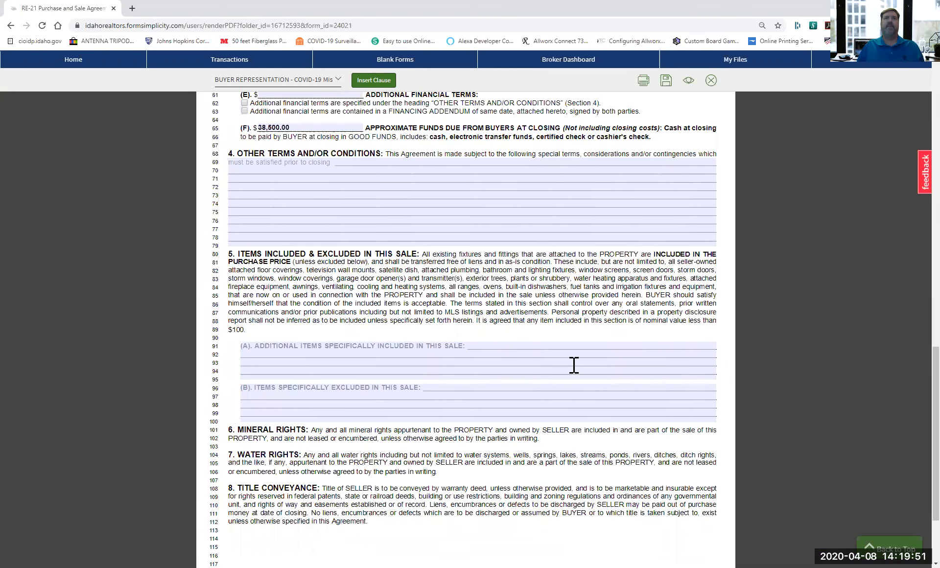
# Enter 'Range, Refrigerator' as the additional items included in the sale.
pyautogui.click(494, 344)
pyautogui.write('Range, ')
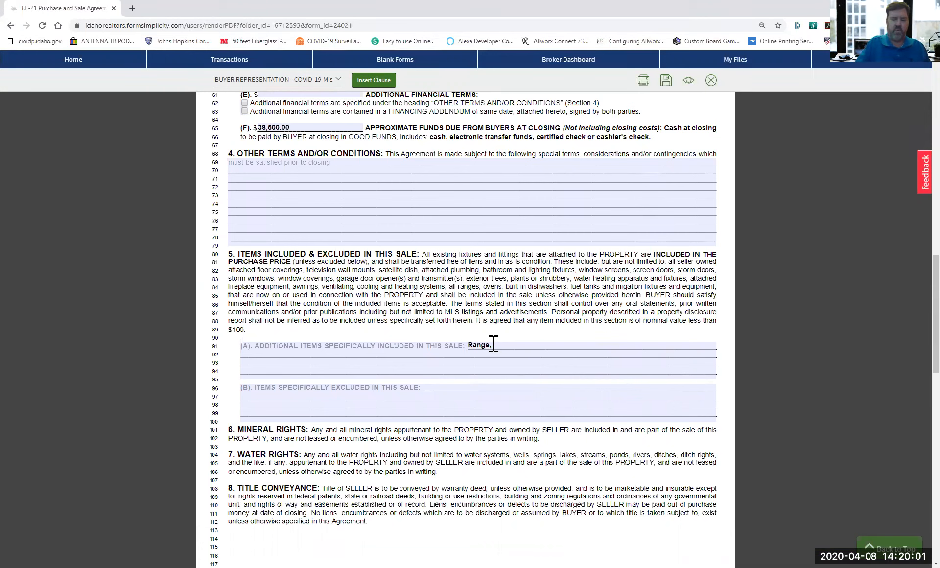
pyautogui.write('Refrigerator')
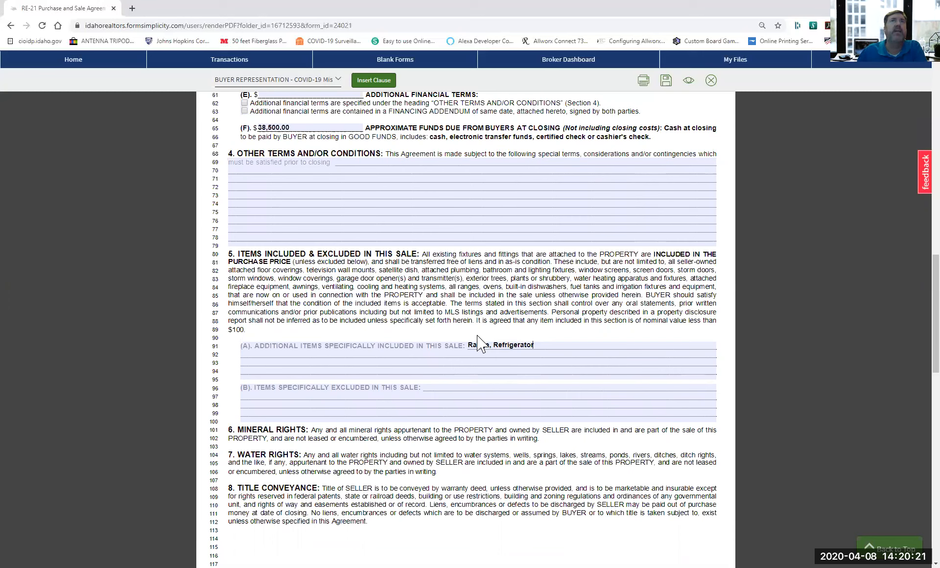
pyautogui.click(338, 80)
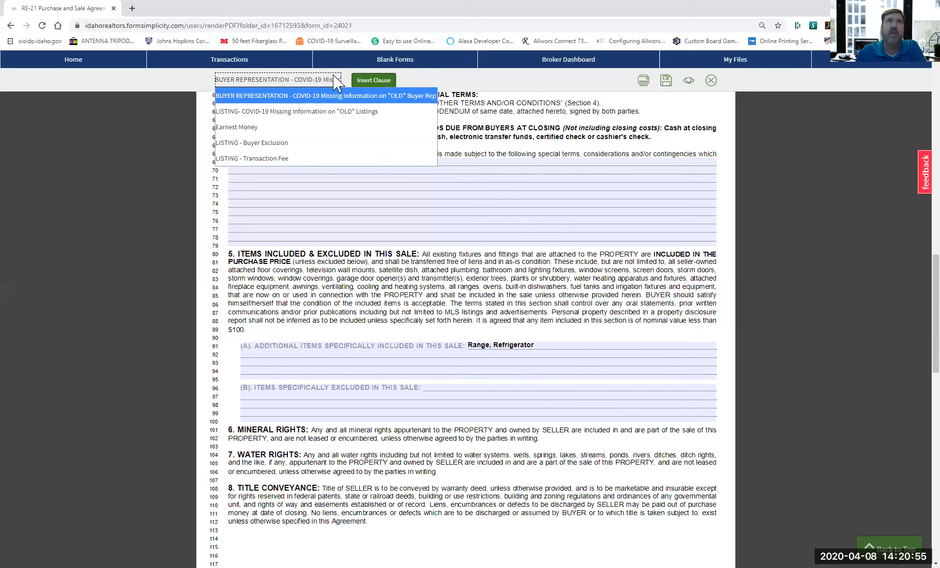
# Dismiss the clause list, save the RE-21 agreement, and close it.
pyautogui.click(183, 84)
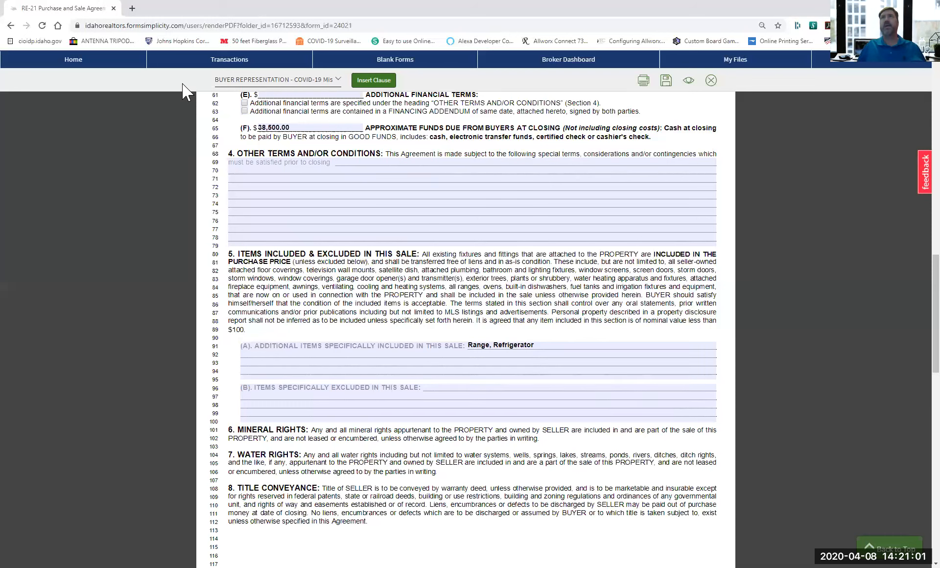
pyautogui.click(666, 83)
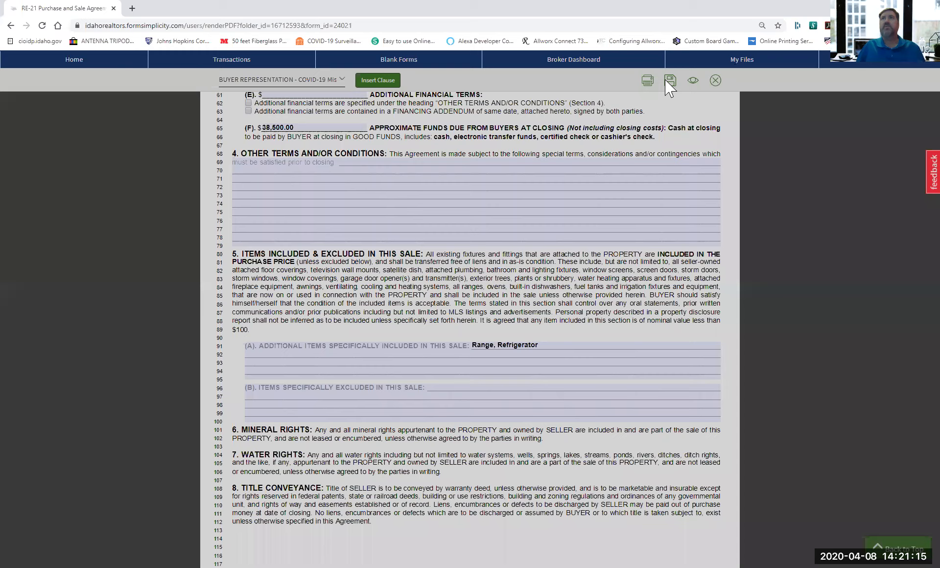
pyautogui.click(714, 83)
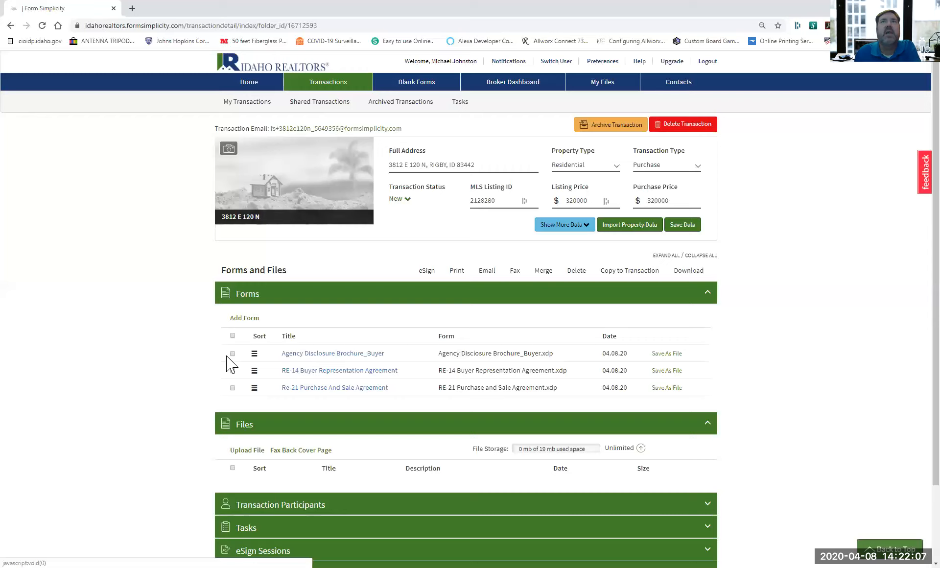
# Open the fax form and enter the recipient's name, fax number and a 'Call me when you get this' message.
pyautogui.click(514, 271)
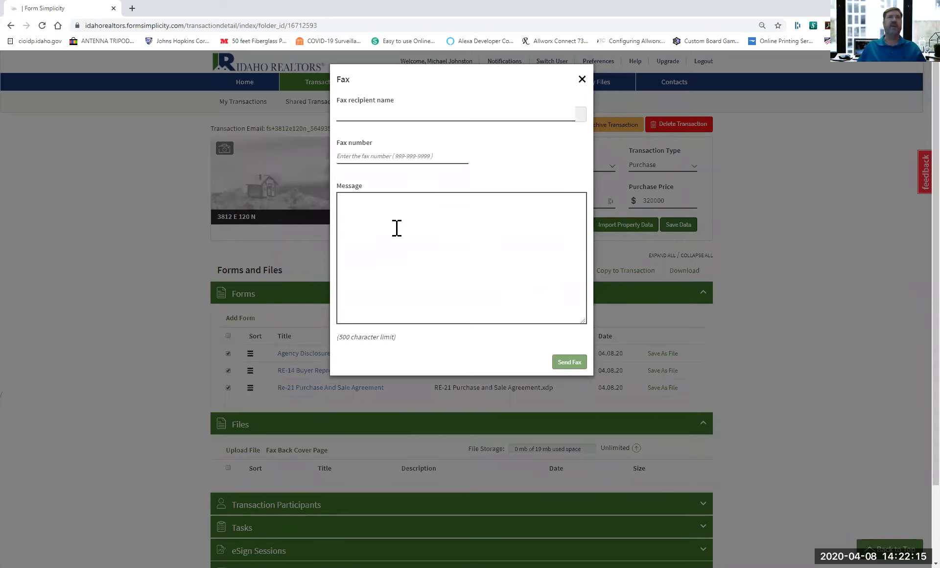
pyautogui.click(381, 118)
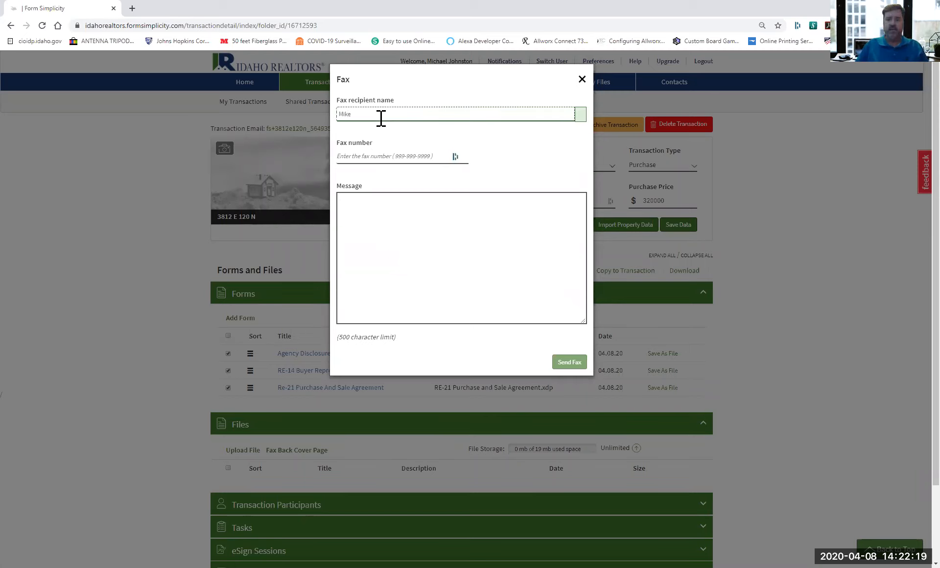
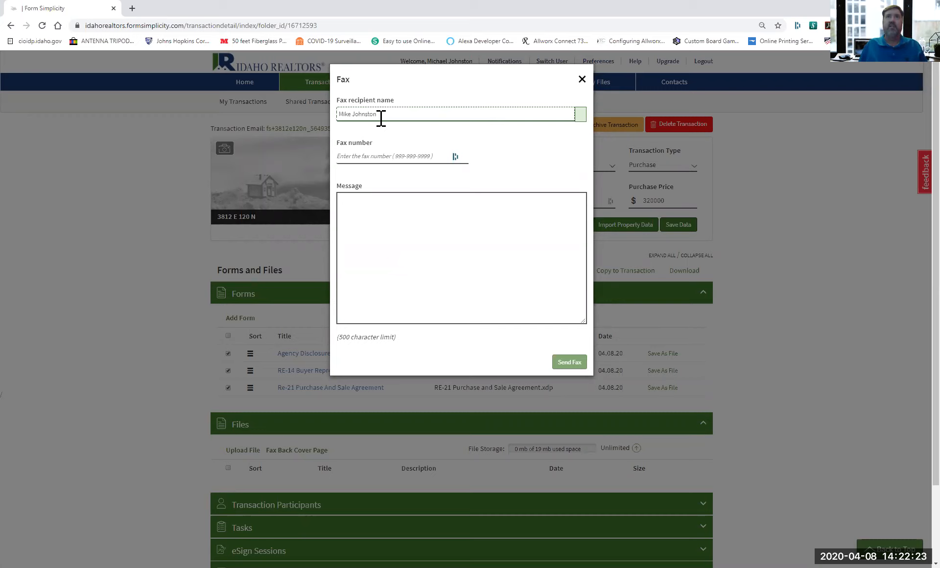
pyautogui.click(369, 153)
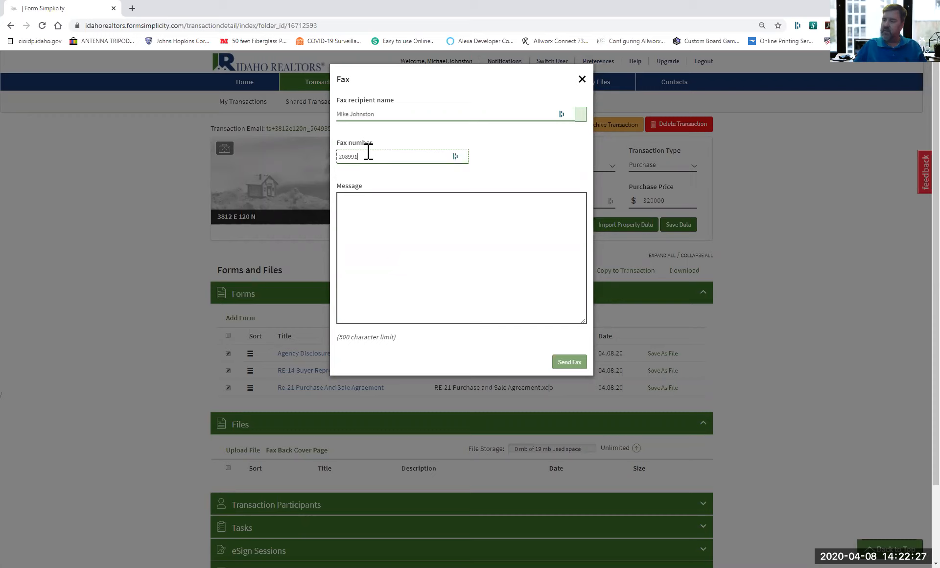
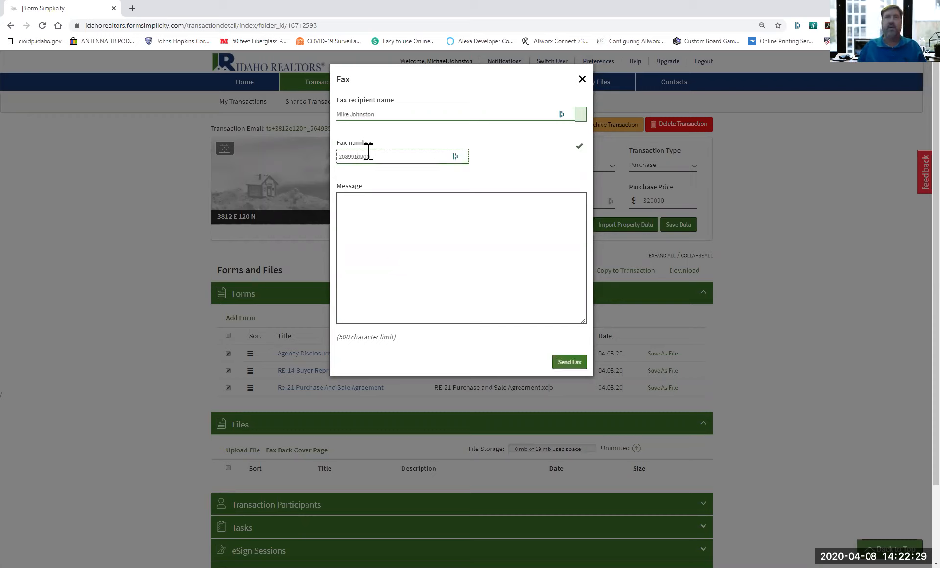
pyautogui.click(386, 212)
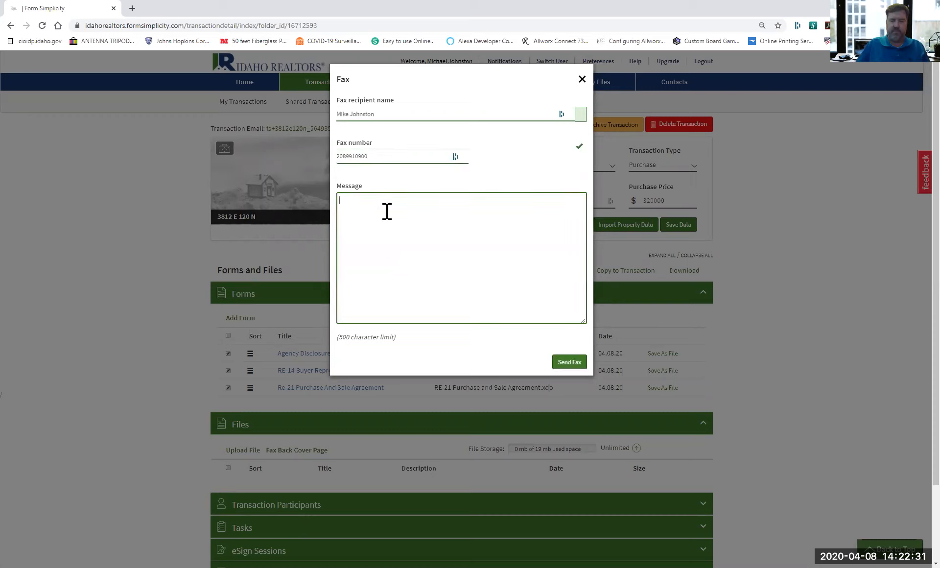
pyautogui.write('Mike,  C')
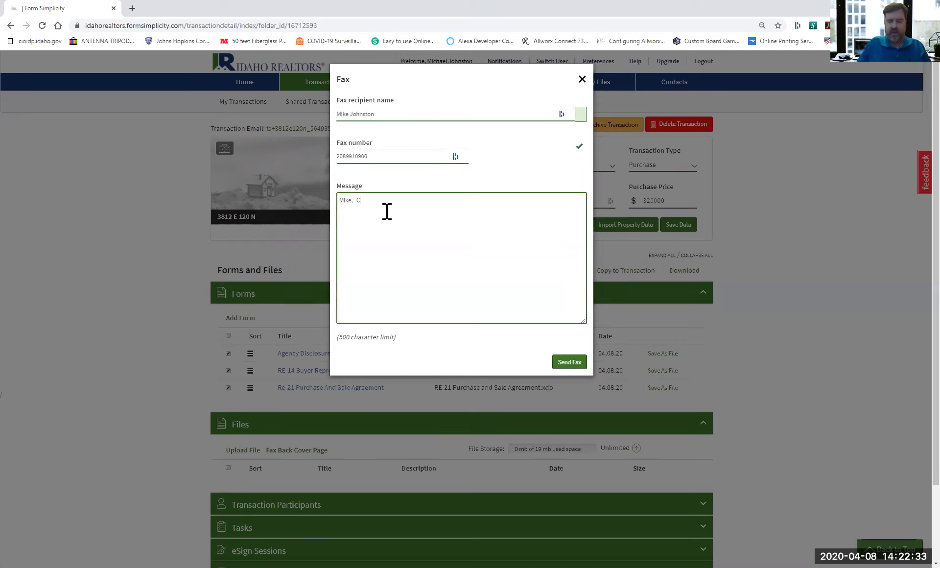
pyautogui.write('all me when')
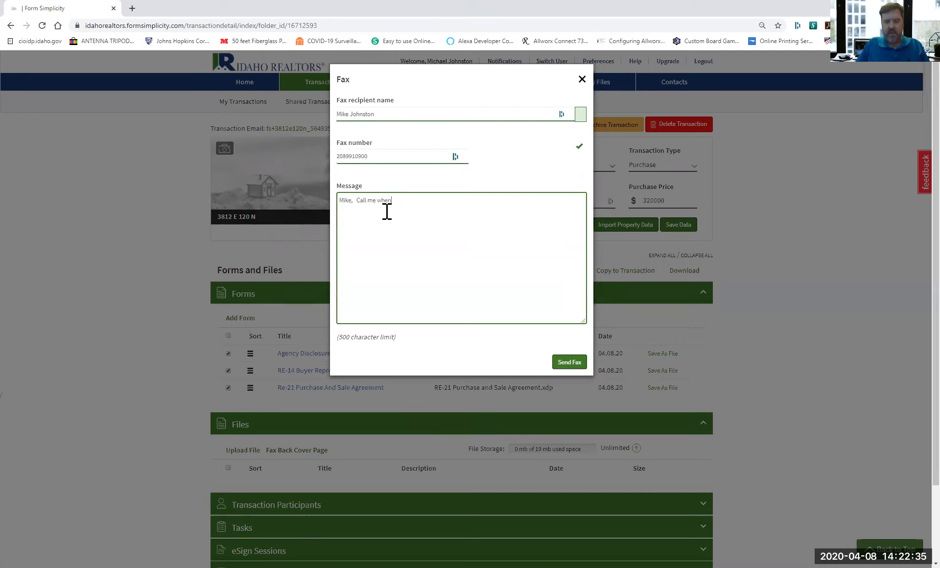
pyautogui.write(' you get this.....')
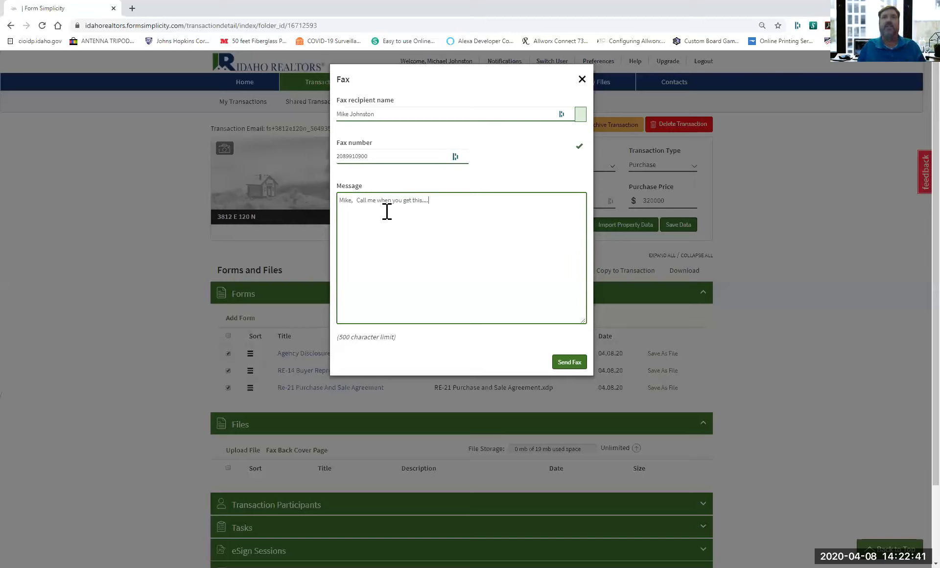
# Send the fax of the three transaction forms.
pyautogui.click(572, 363)
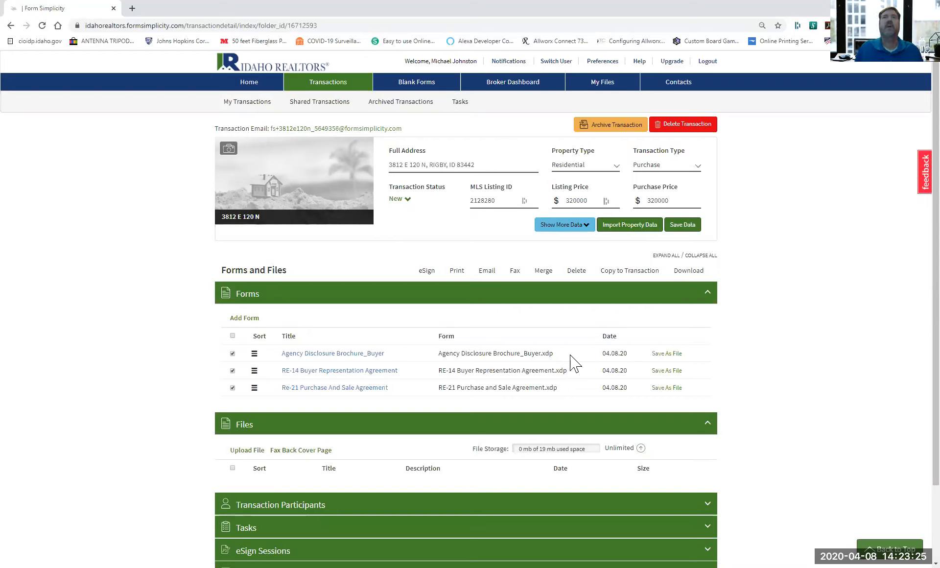
# Start an email of the selected forms addressed to the buyer, entering the buyer's name as recipient.
pyautogui.click(487, 271)
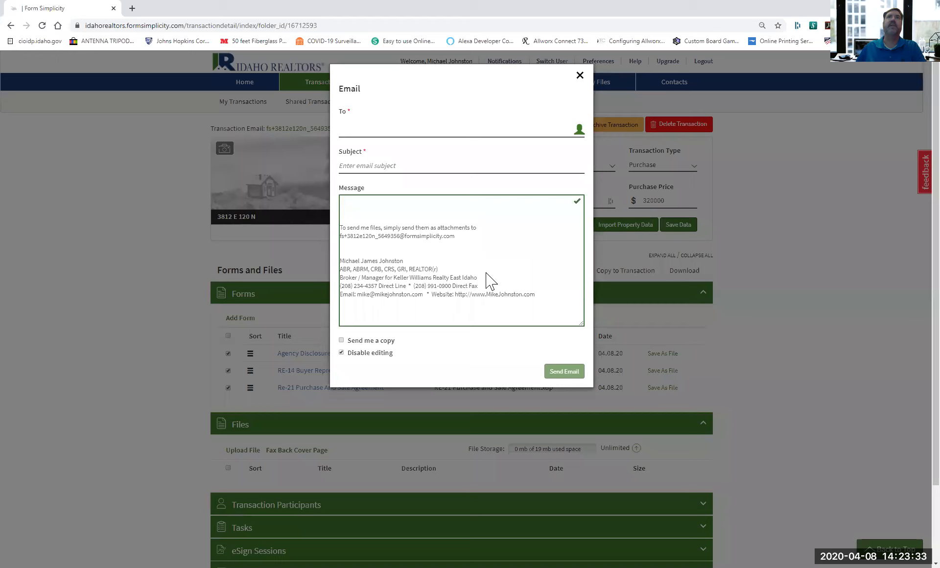
pyautogui.click(416, 133)
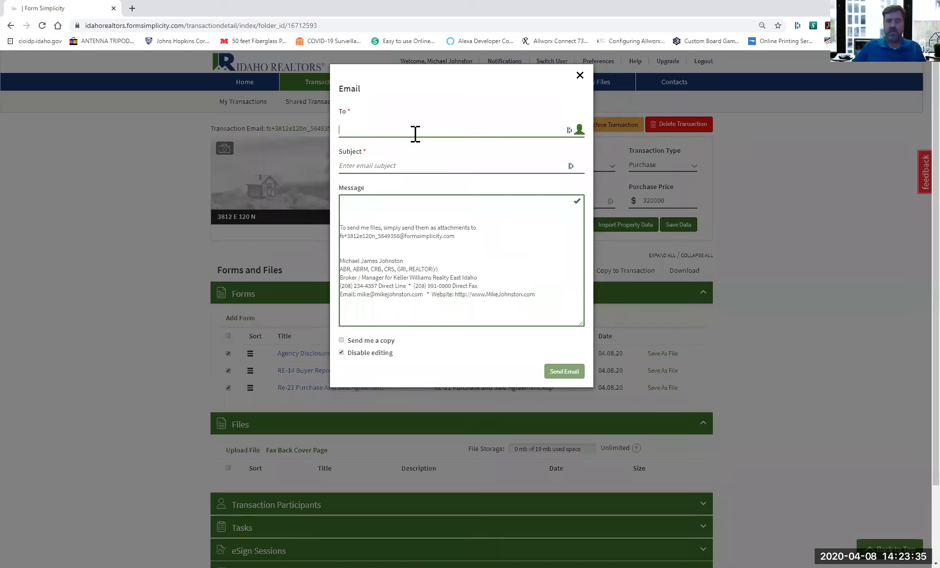
pyautogui.write('234')
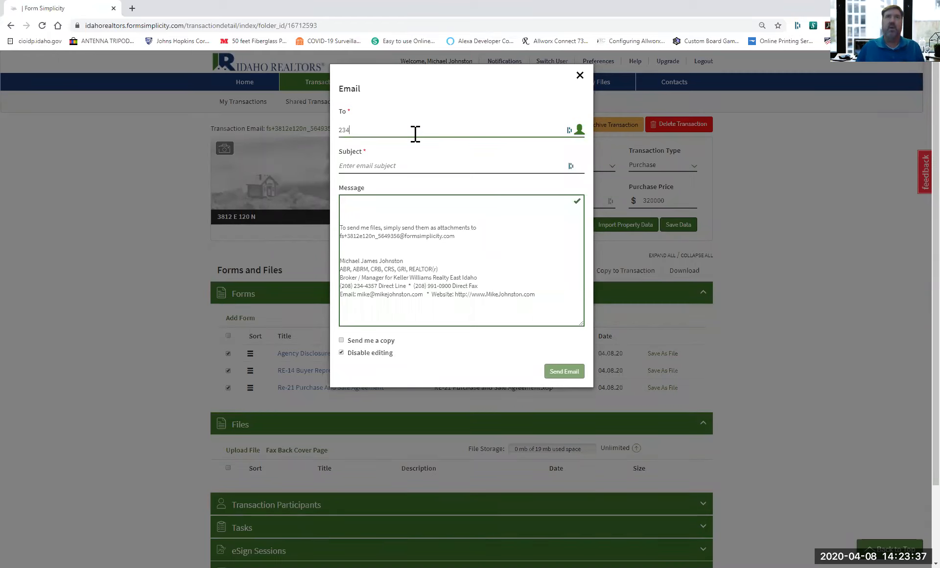
pyautogui.press('BackSpace')
pyautogui.press('BackSpace')
pyautogui.press('BackSpace')
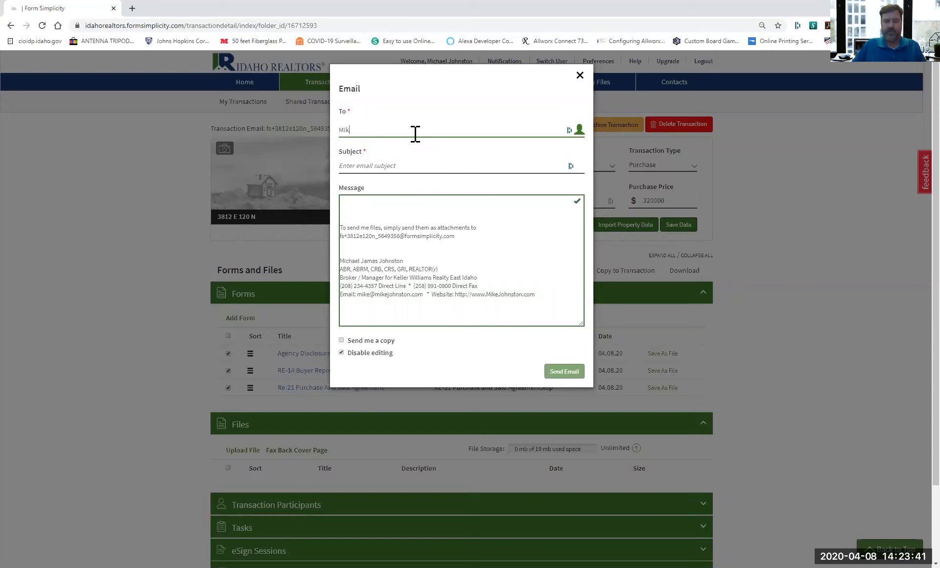
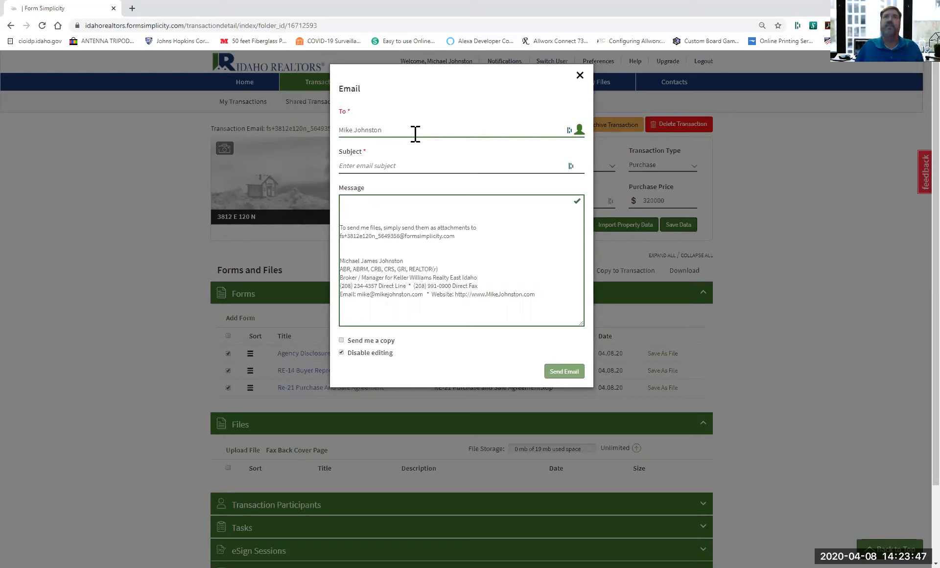
pyautogui.click(424, 171)
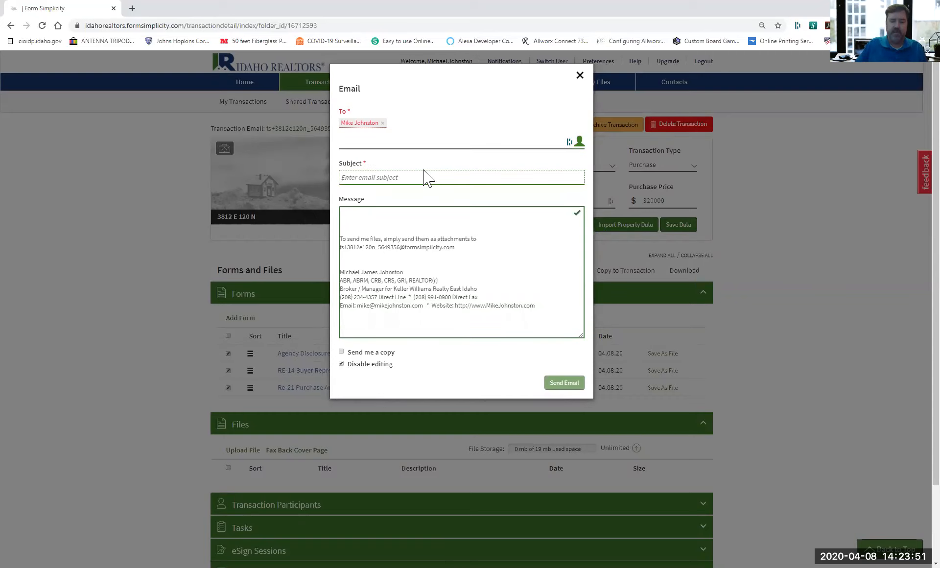
# Enter subject 'Offer you wrote' and message 'Call me', then pick the recipient from saved contacts.
pyautogui.write('O')
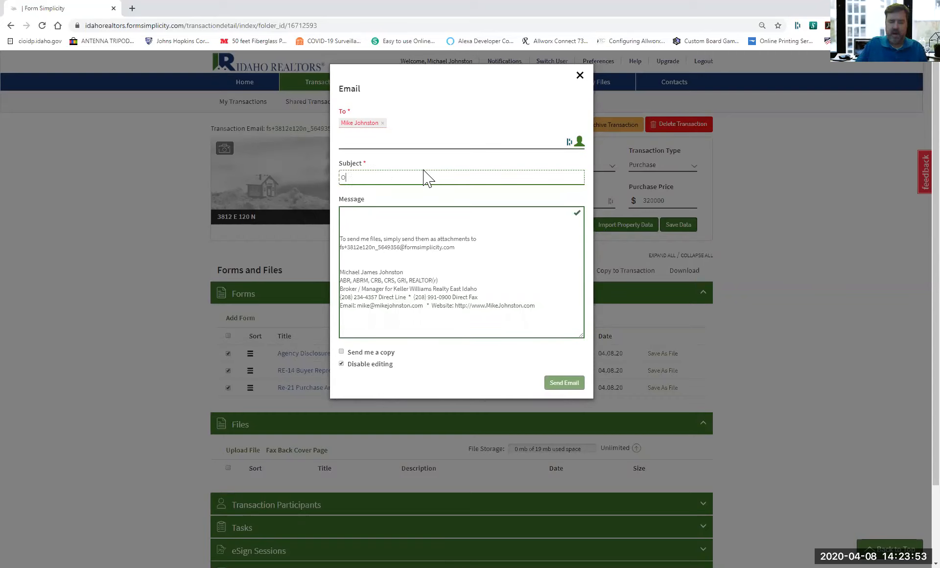
pyautogui.write('ffer')
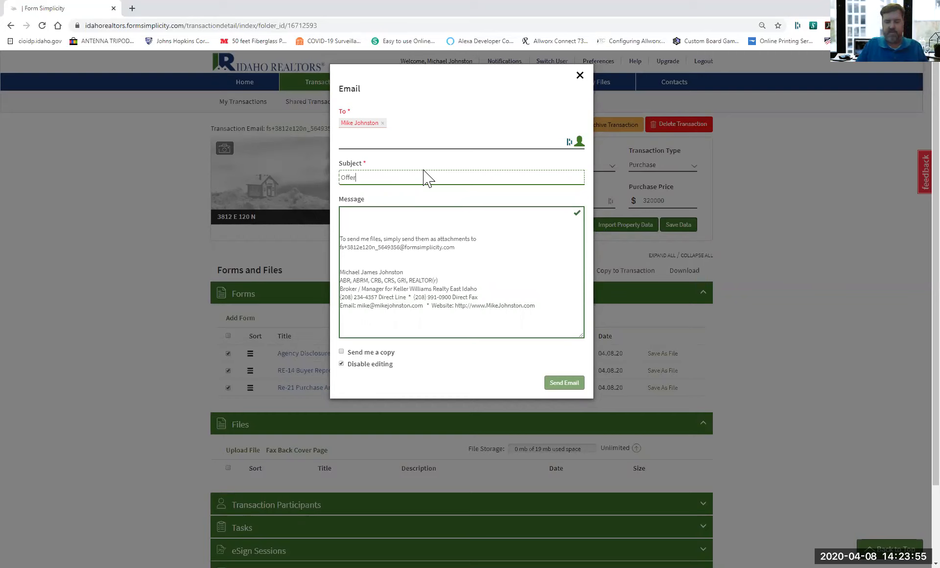
pyautogui.write(' you ')
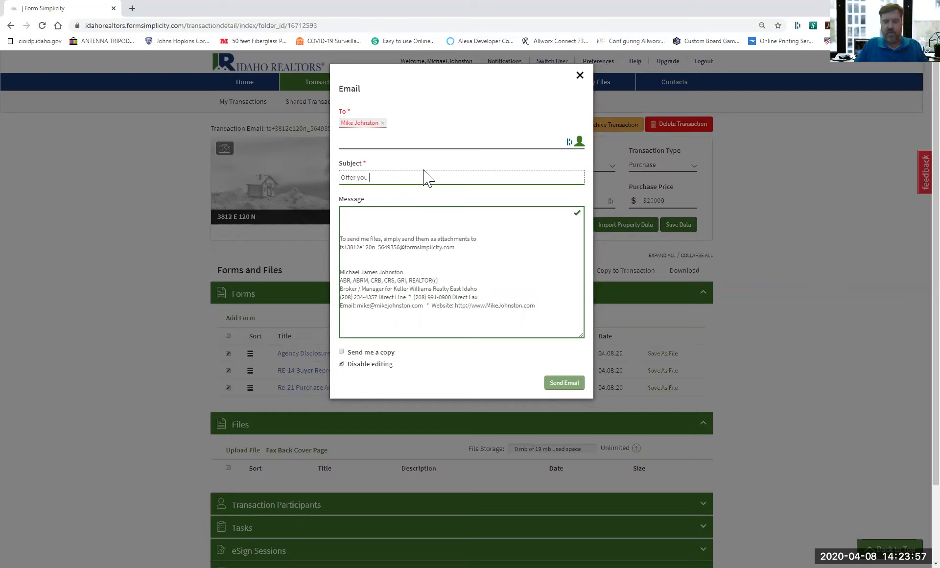
pyautogui.write('wrote')
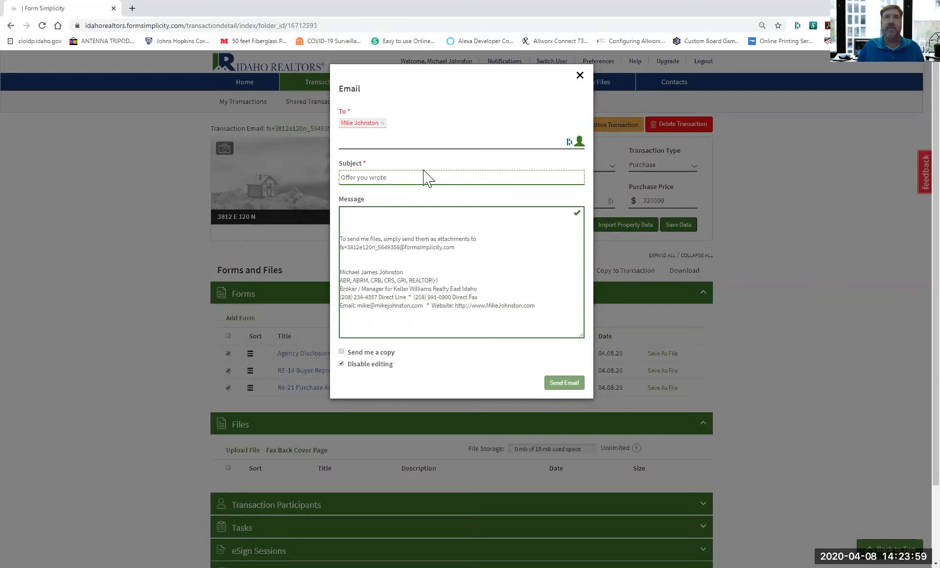
pyautogui.click(416, 211)
pyautogui.write('Cal')
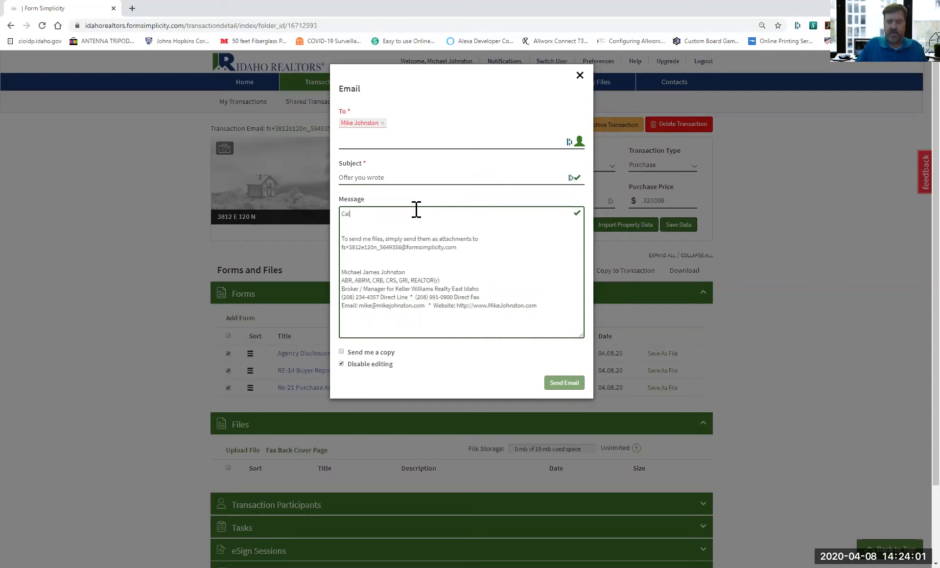
pyautogui.write('l me')
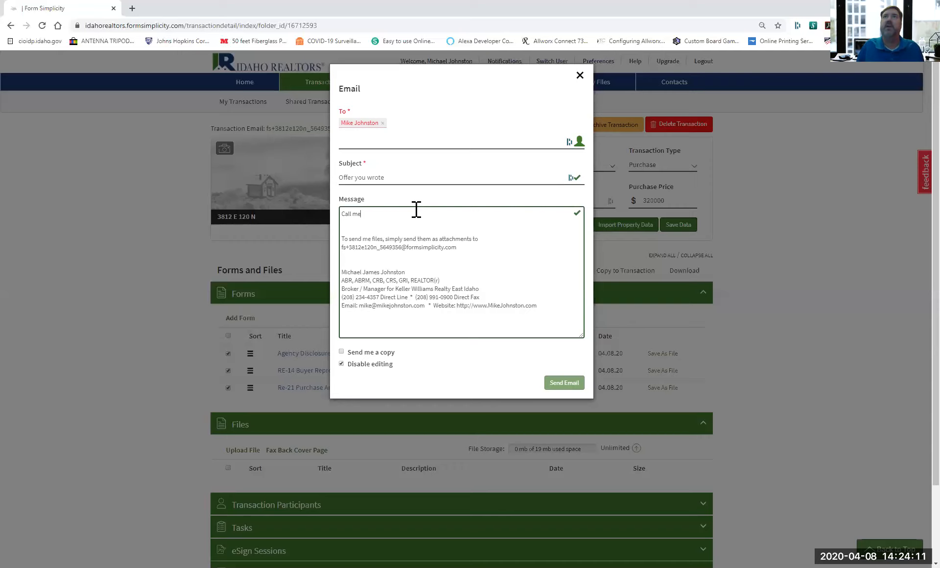
pyautogui.click(578, 132)
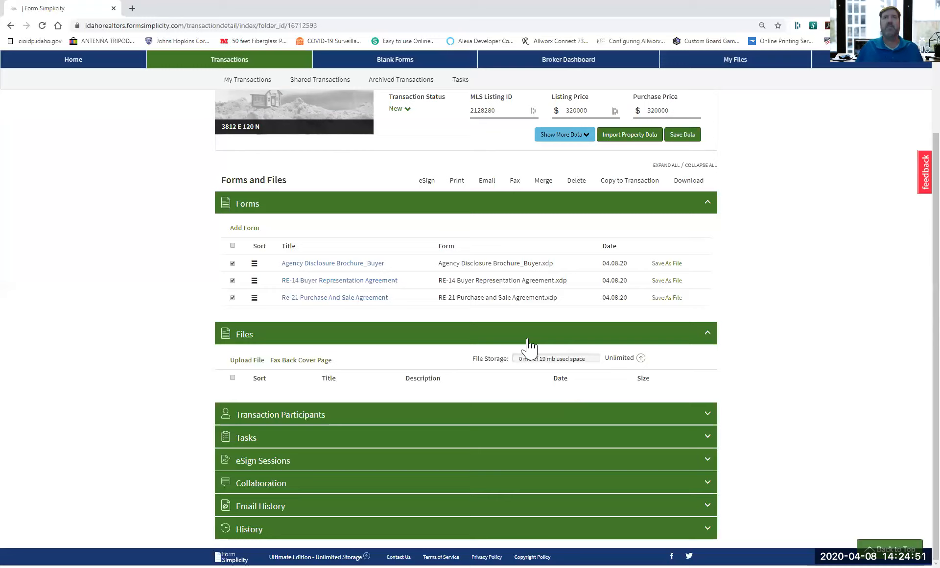
# Create a new eSign session for Buyer Party1 and Buyer Party2 on the selected forms.
pyautogui.click(428, 182)
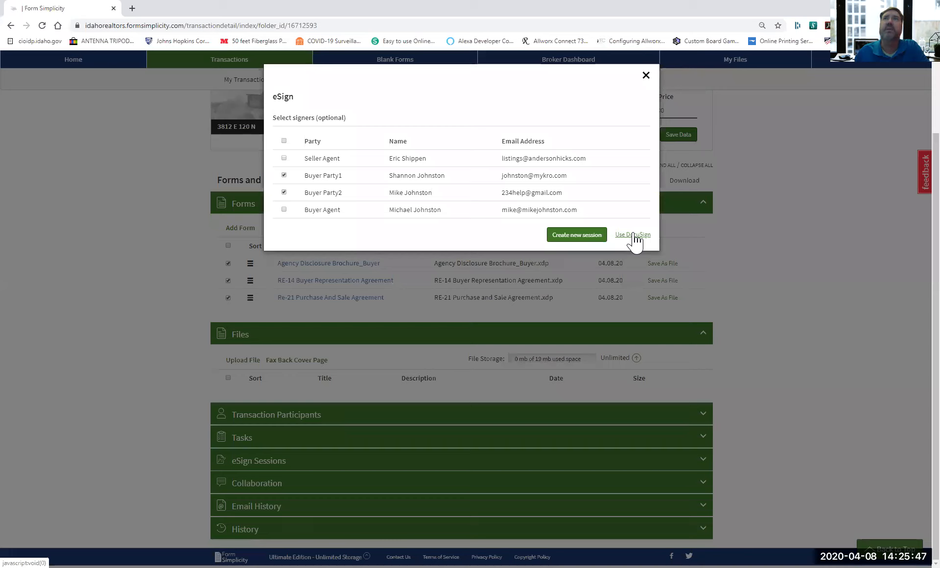
pyautogui.click(570, 236)
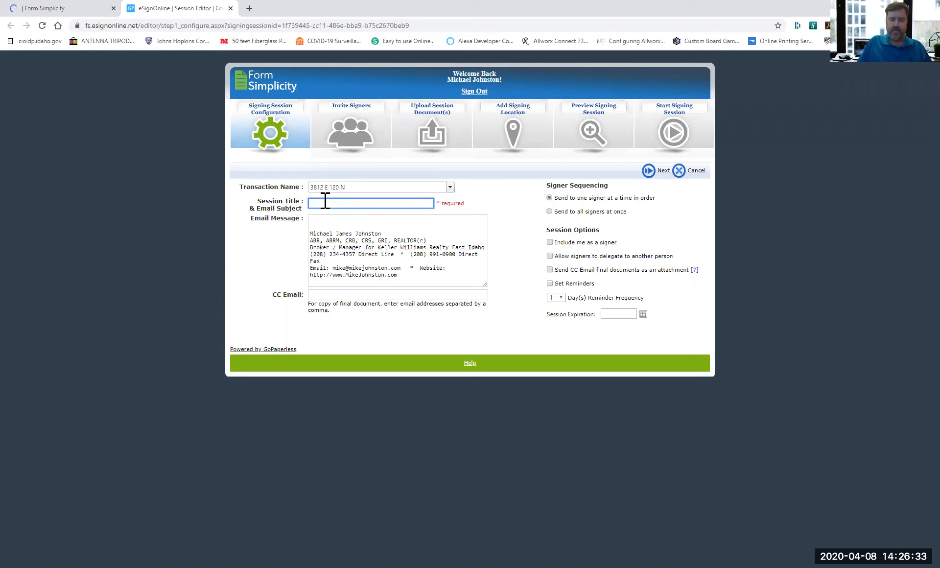
pyautogui.write('Offer')
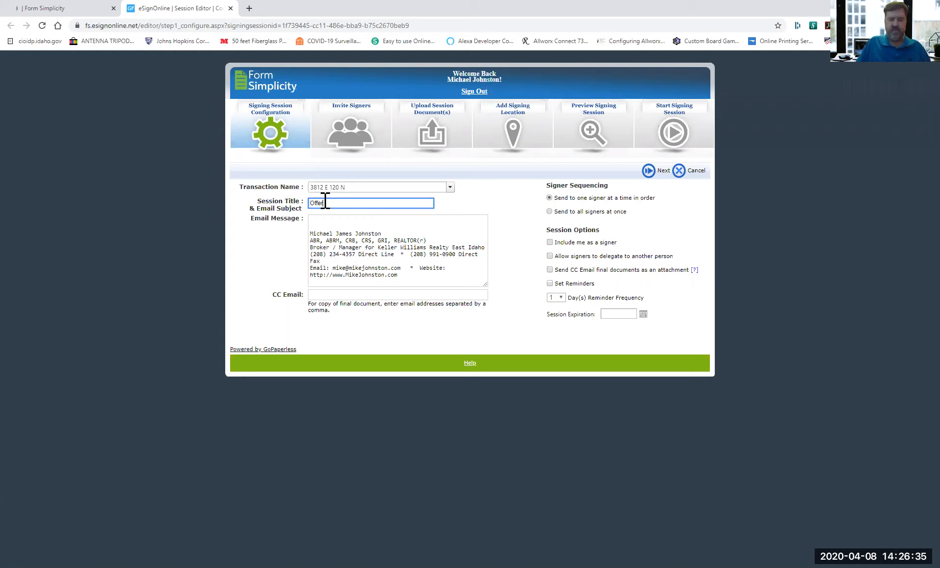
pyautogui.write(' on')
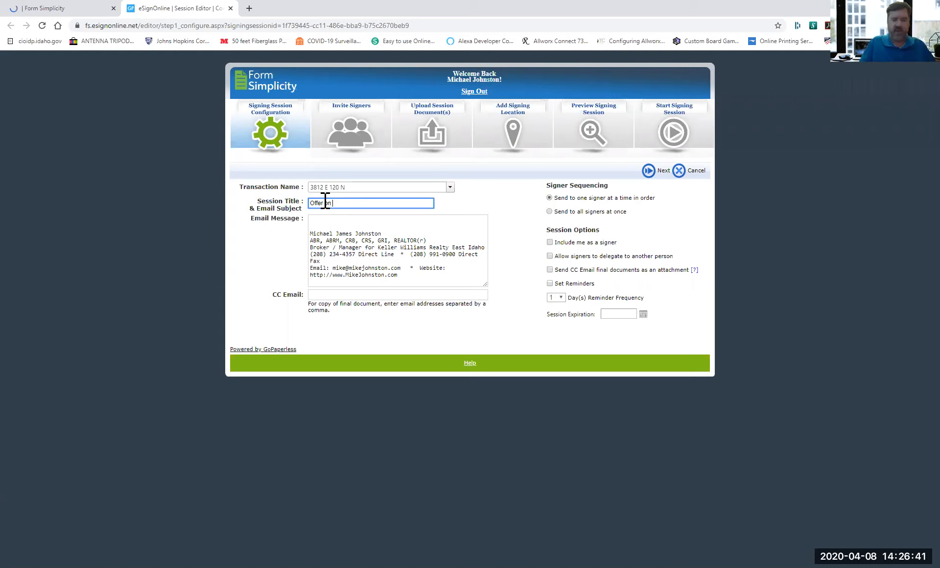
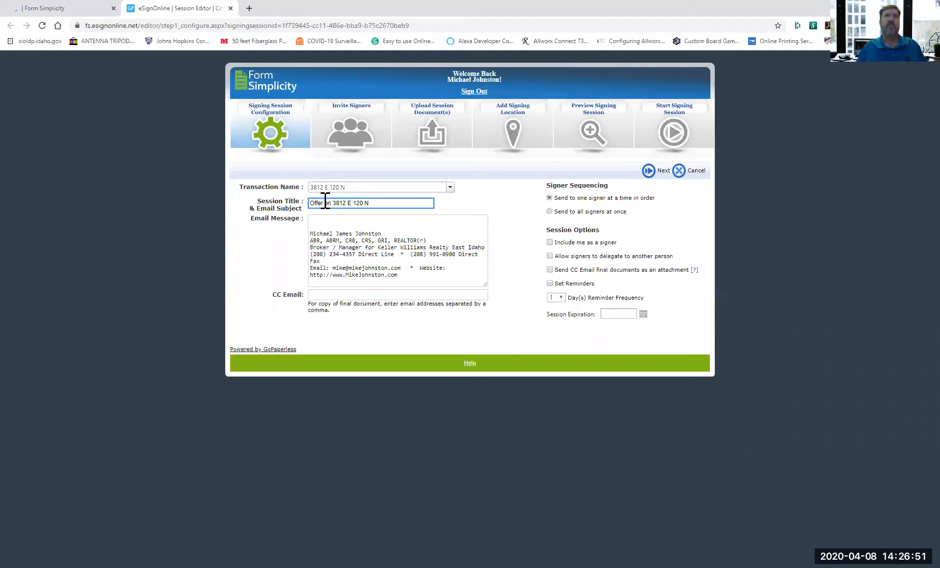
pyautogui.click(332, 219)
pyautogui.write('Mi')
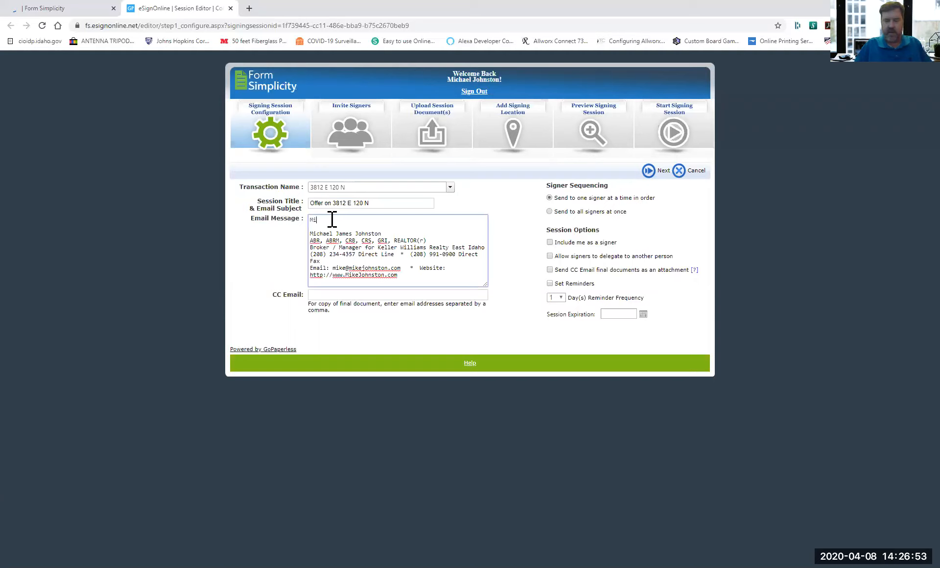
pyautogui.write('ke,')
pyautogui.press('Return')
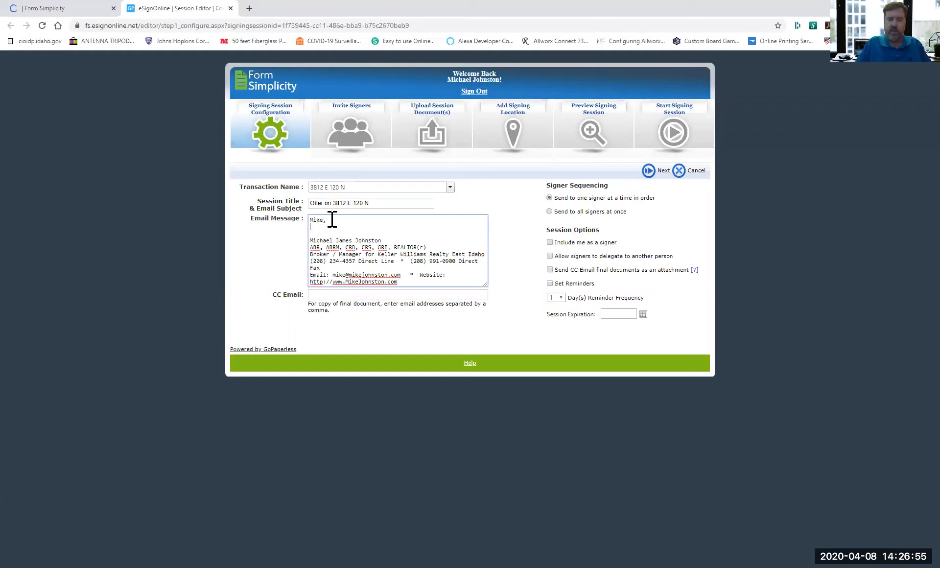
pyautogui.press('Return')
pyautogui.write('Call me ')
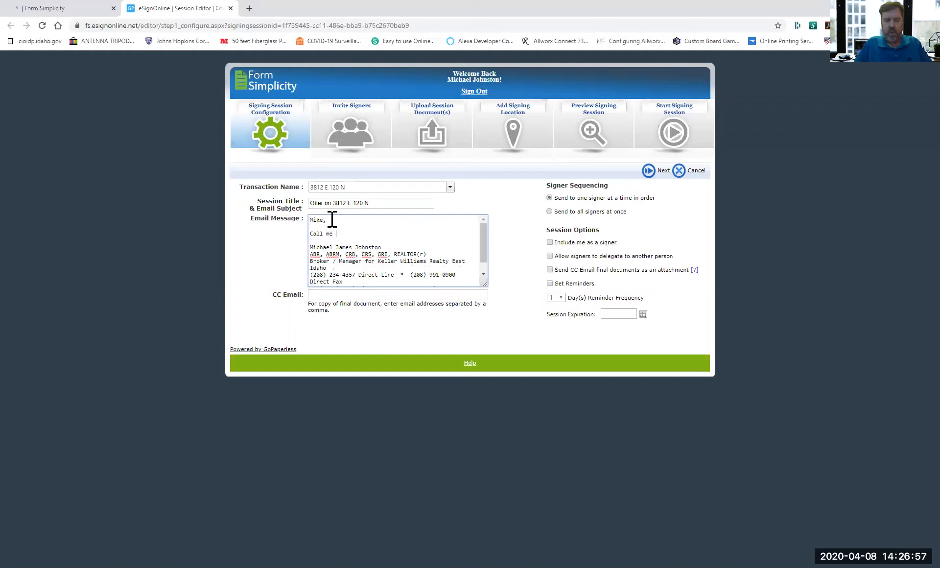
pyautogui.write('when you get this so I')
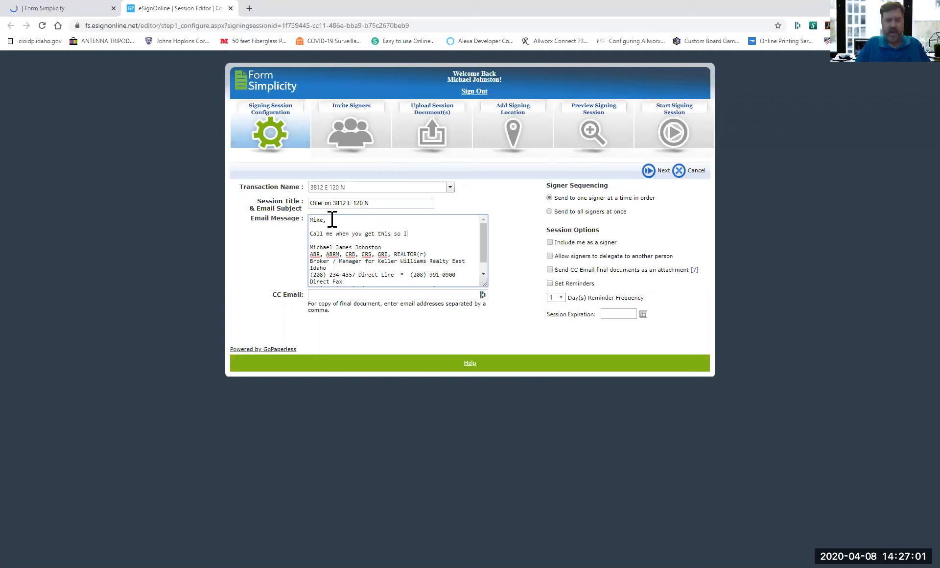
pyautogui.write(' can review it with you....')
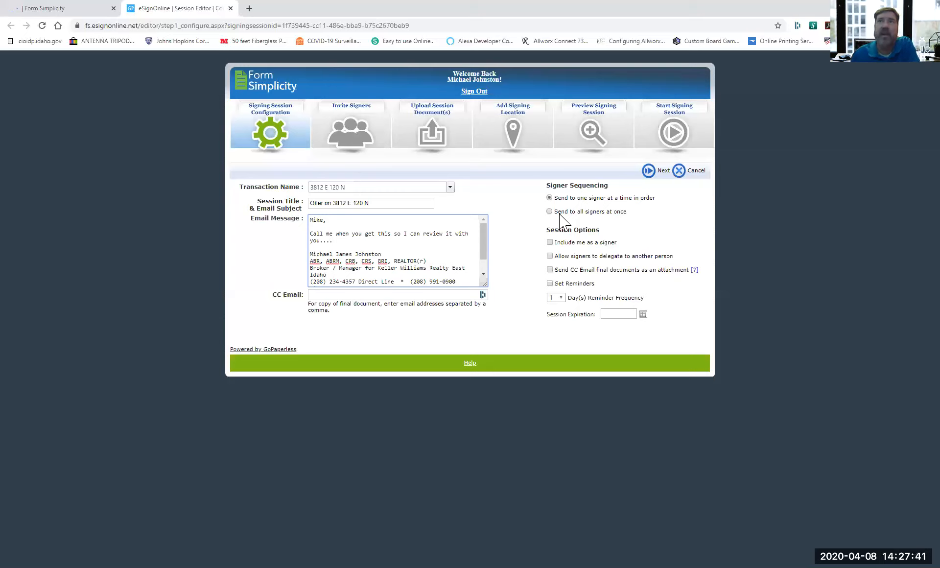
# Enable CC email of final documents as an attachment, enter the CC address, and continue to signers.
pyautogui.click(550, 270)
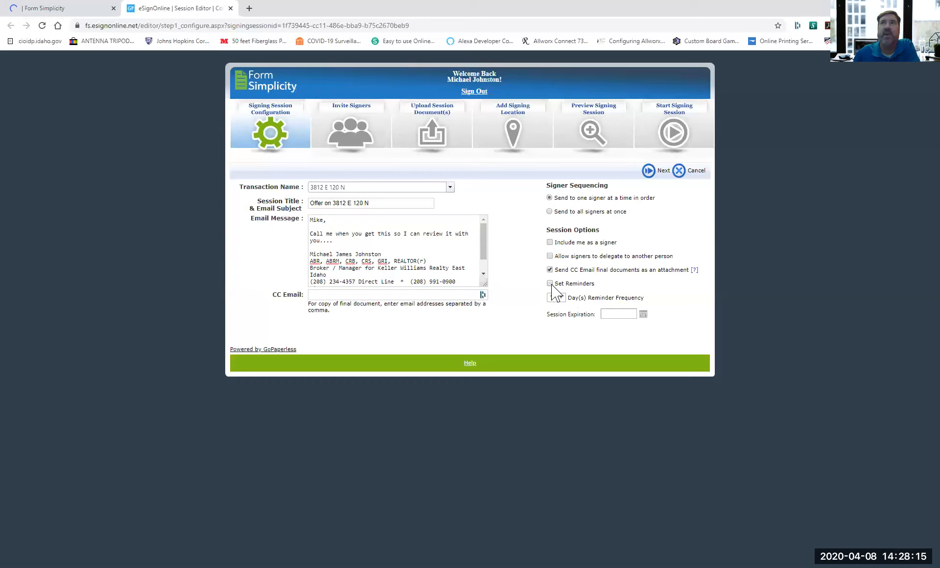
pyautogui.click(649, 172)
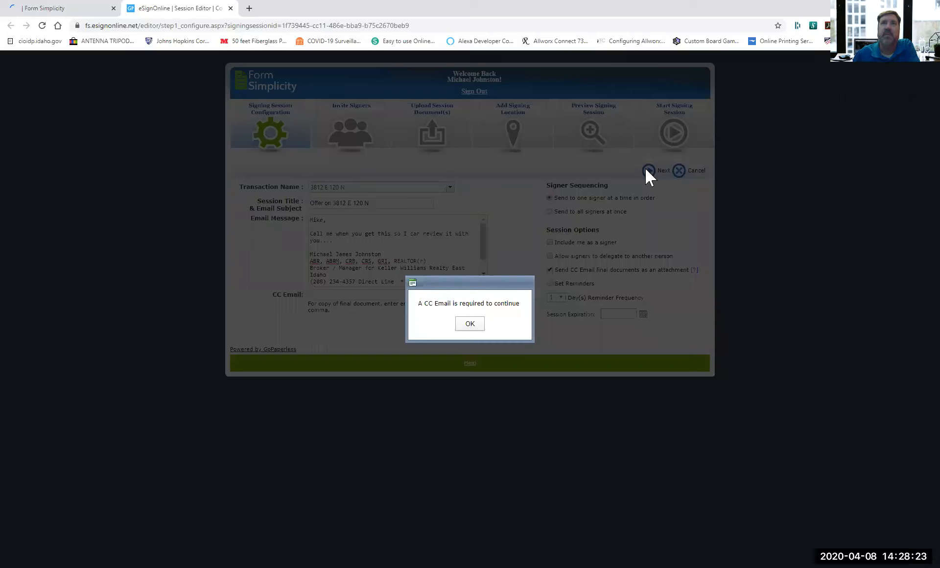
pyautogui.press('Return')
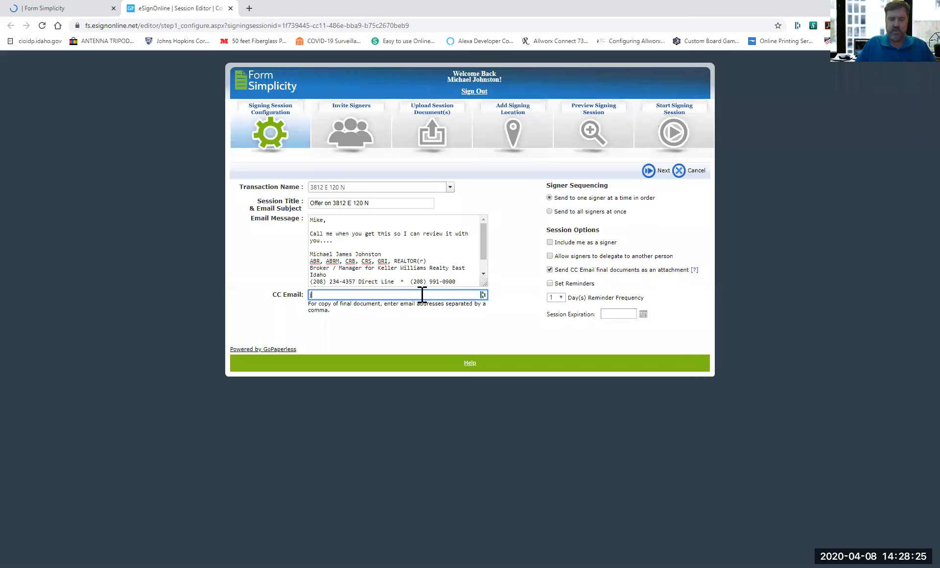
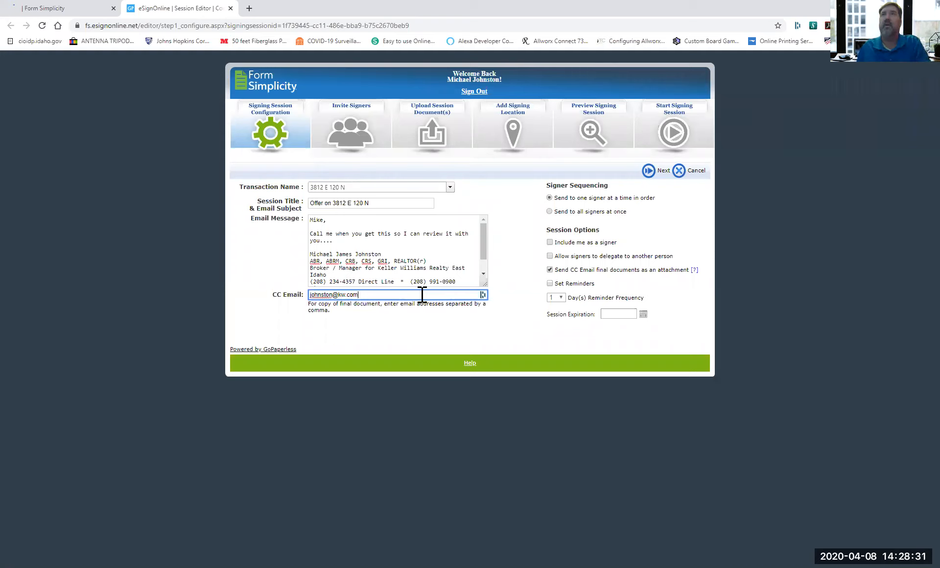
pyautogui.click(649, 171)
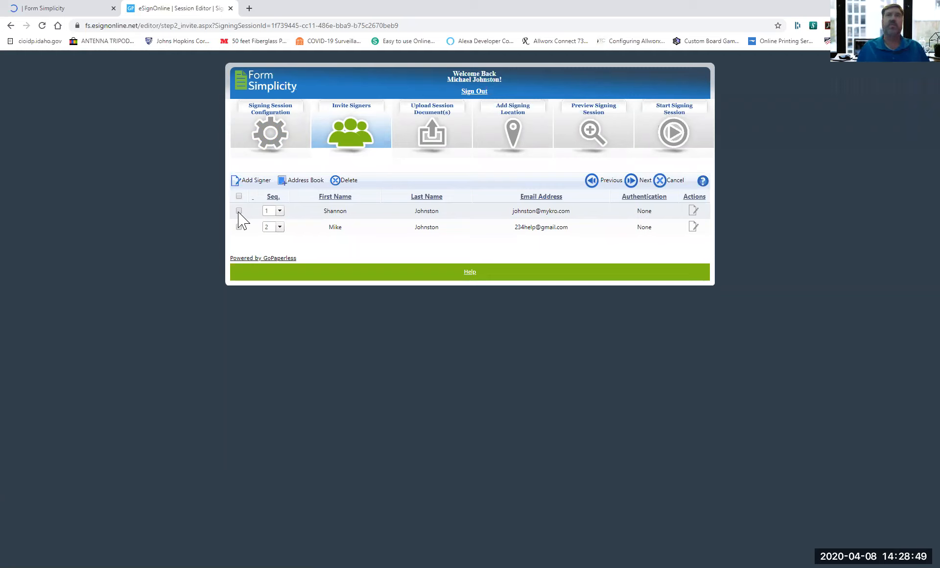
# Continue from the Invite Signers page to the Upload Session Document(s) step.
pyautogui.click(642, 182)
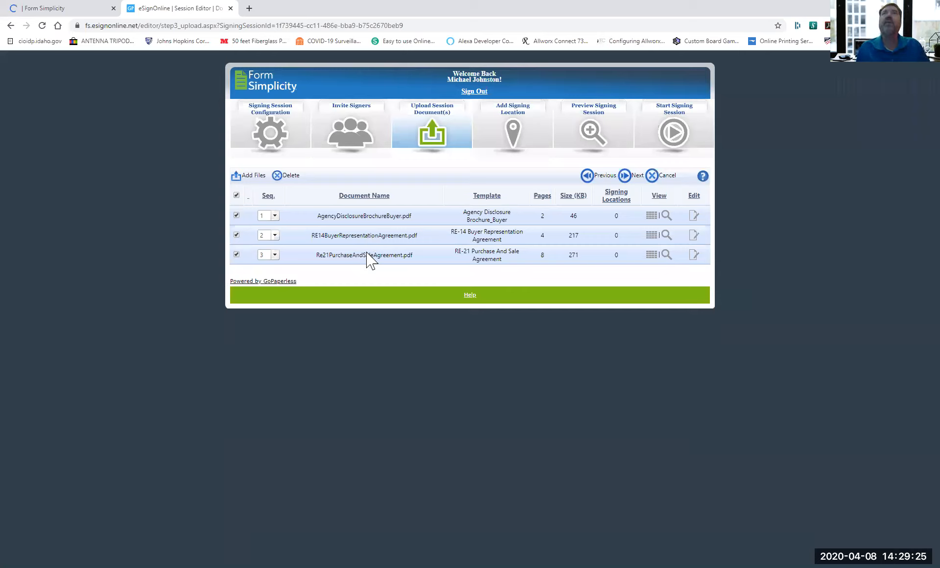
pyautogui.click(631, 176)
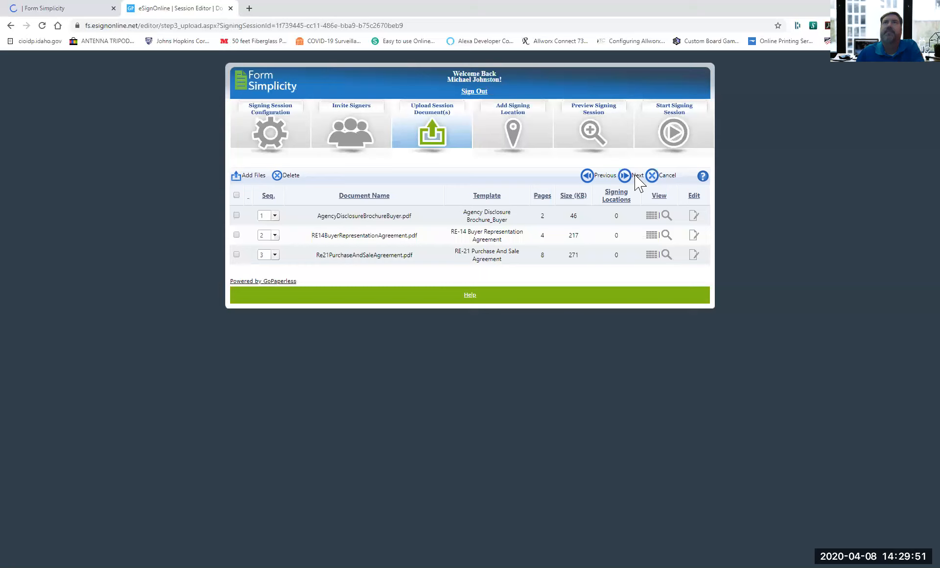
pyautogui.click(637, 184)
pyautogui.click(630, 176)
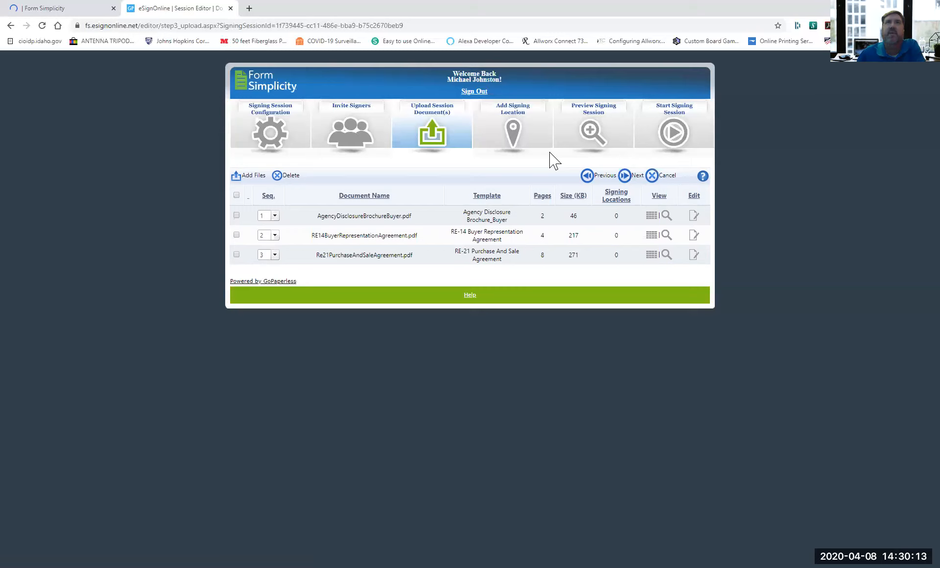
pyautogui.click(351, 143)
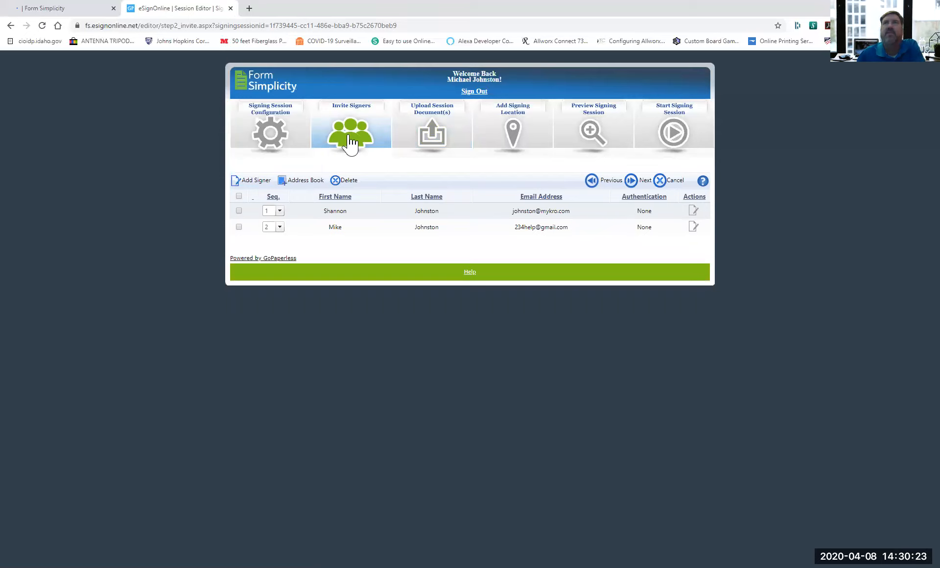
pyautogui.click(642, 179)
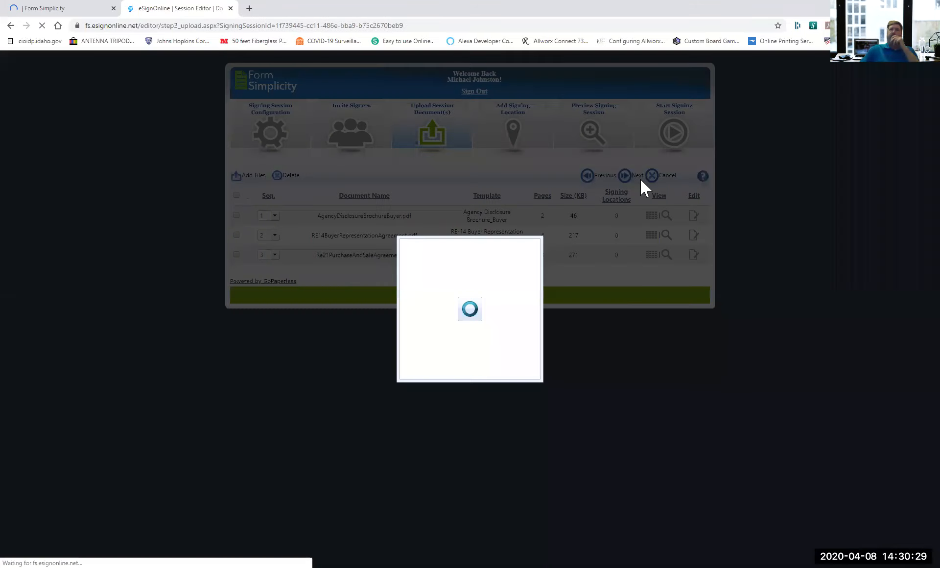
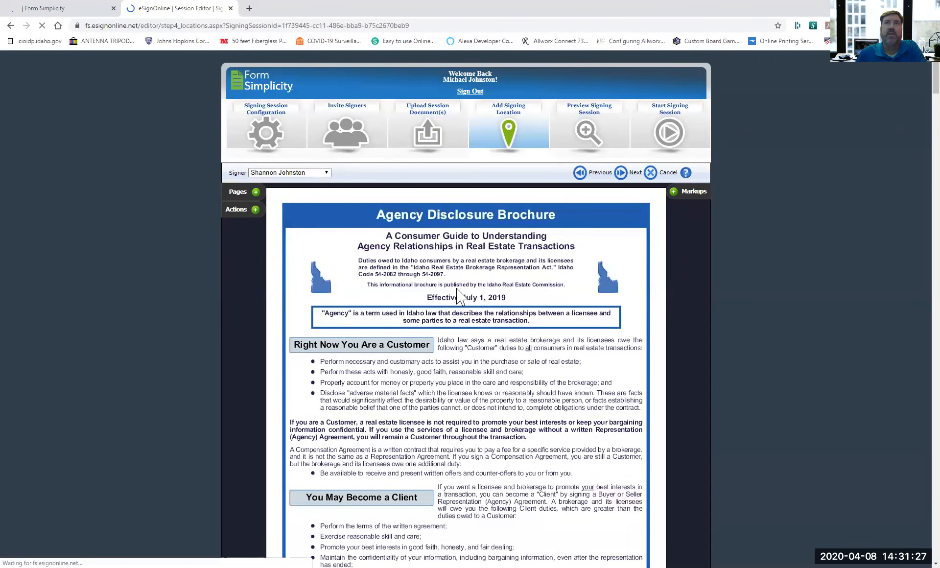
pyautogui.scroll(-4, 393, 215)
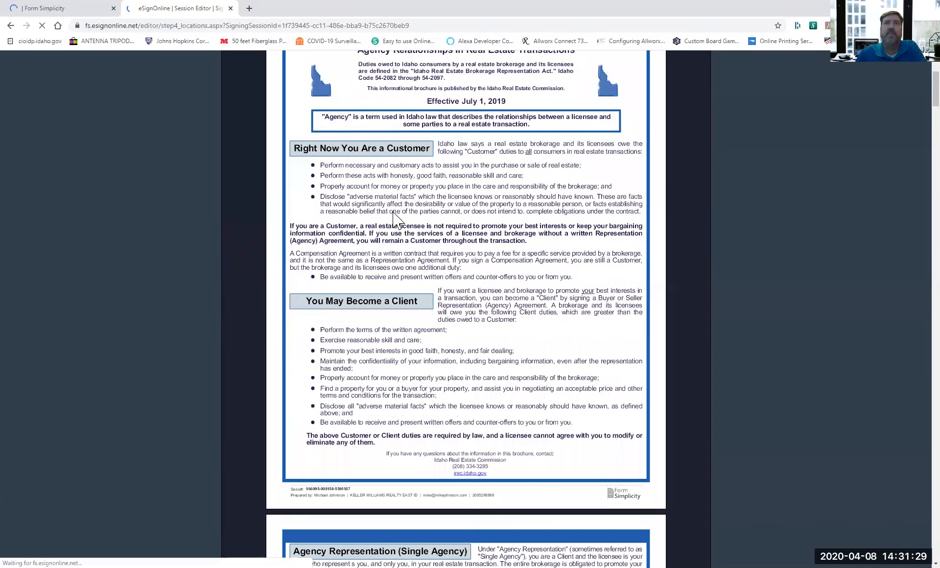
pyautogui.scroll(-4, 394, 216)
pyautogui.scroll(-8, 394, 217)
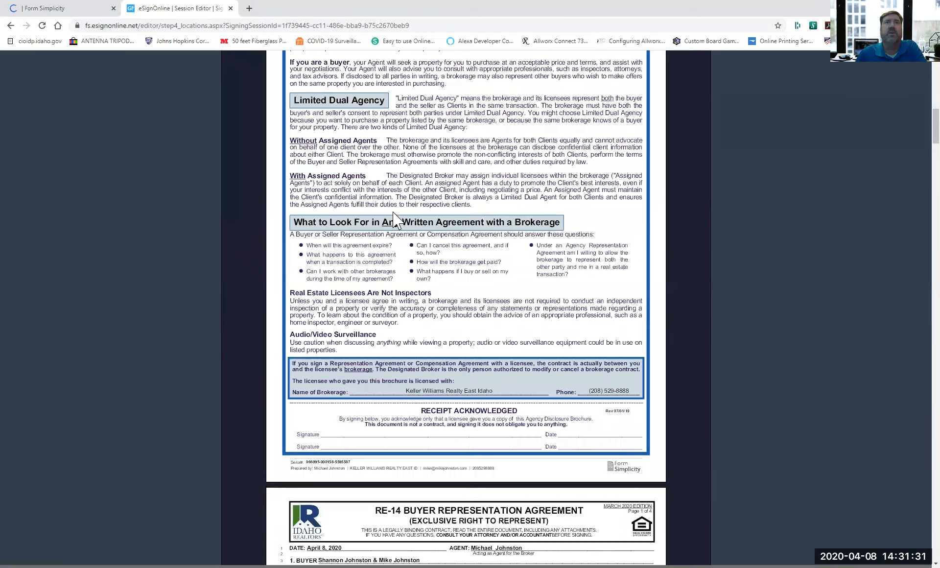
pyautogui.scroll(-4, 393, 218)
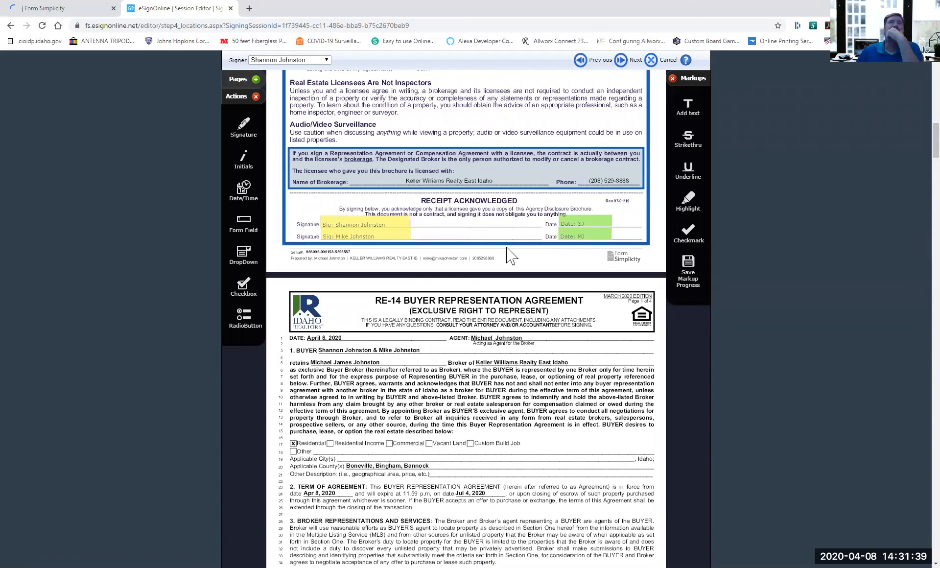
pyautogui.scroll(-10, 510, 255)
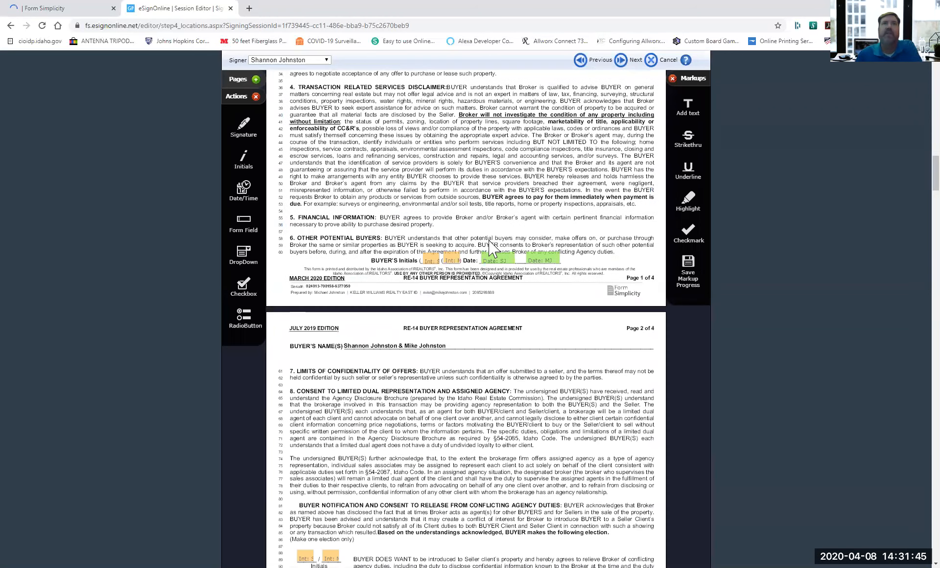
pyautogui.scroll(-6, 490, 247)
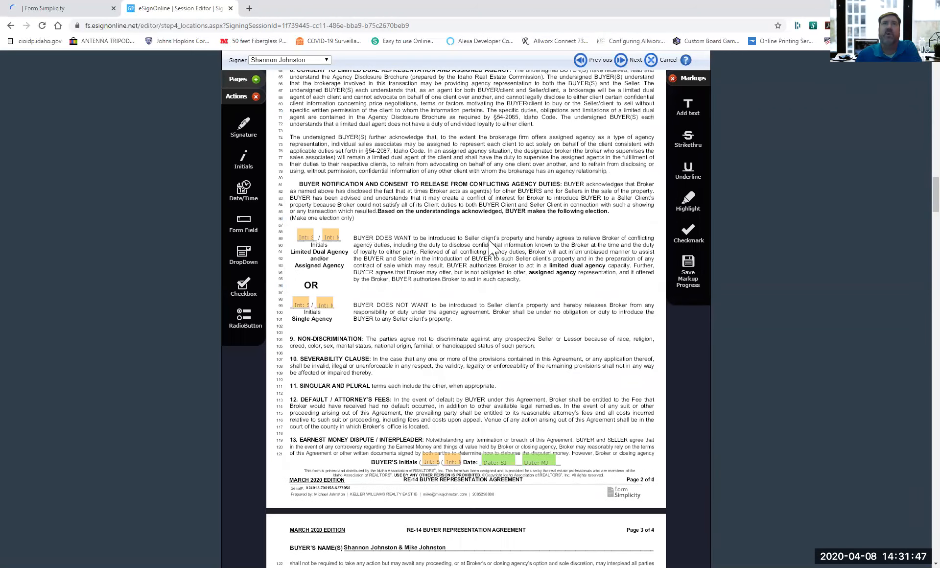
pyautogui.scroll(-2, 320, 203)
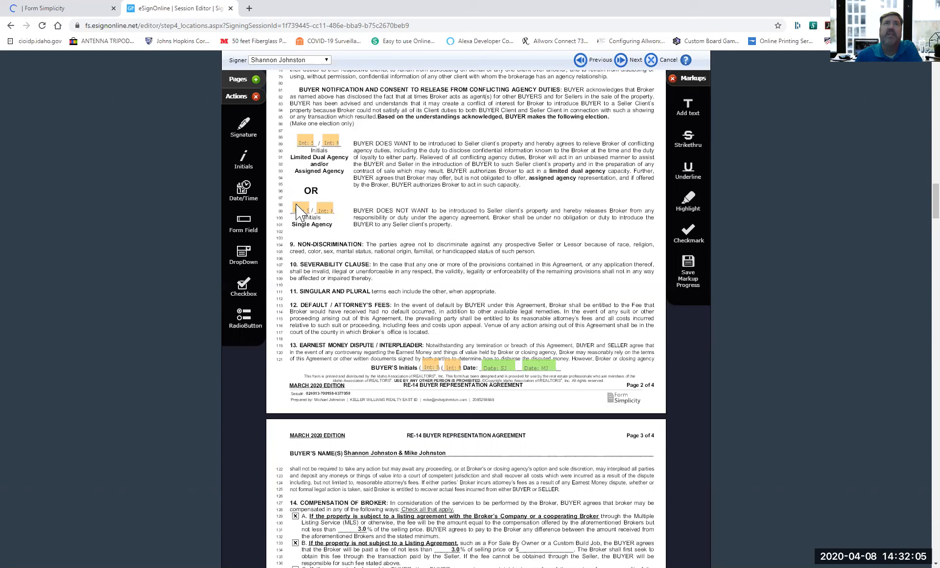
# Delete the Single Agency initials fields, check RE-14 and RE-21 fields, and advance to Preview Signing Session.
pyautogui.click(311, 204)
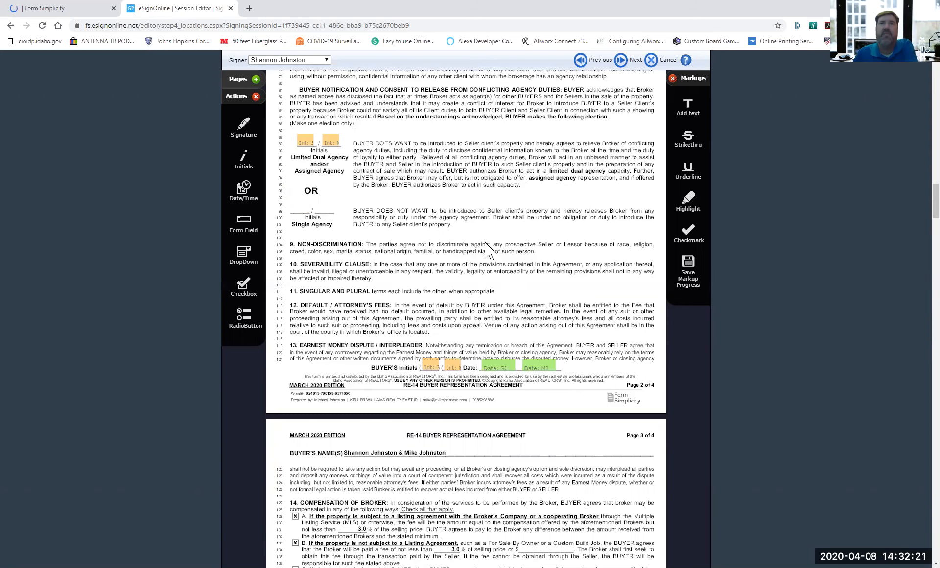
pyautogui.scroll(-4, 486, 251)
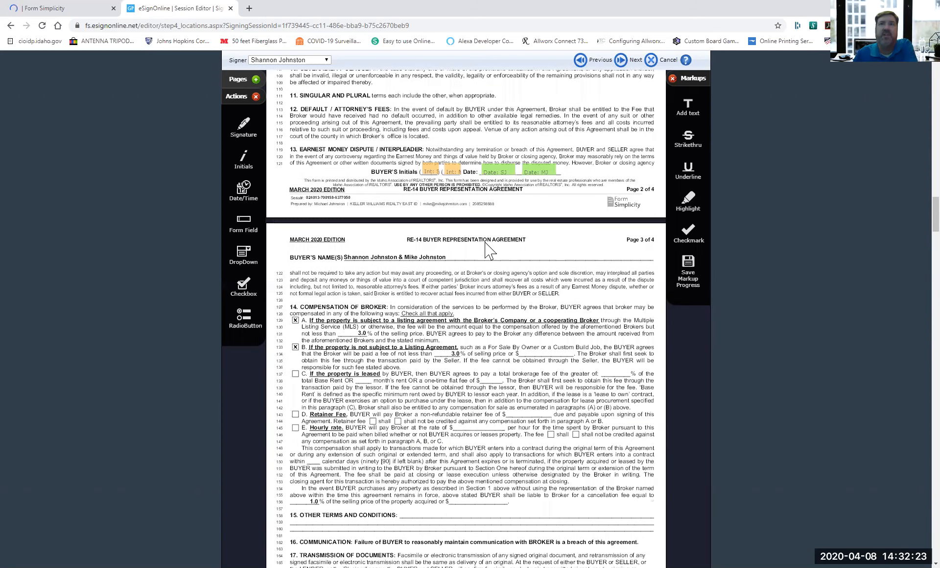
pyautogui.scroll(-6, 487, 251)
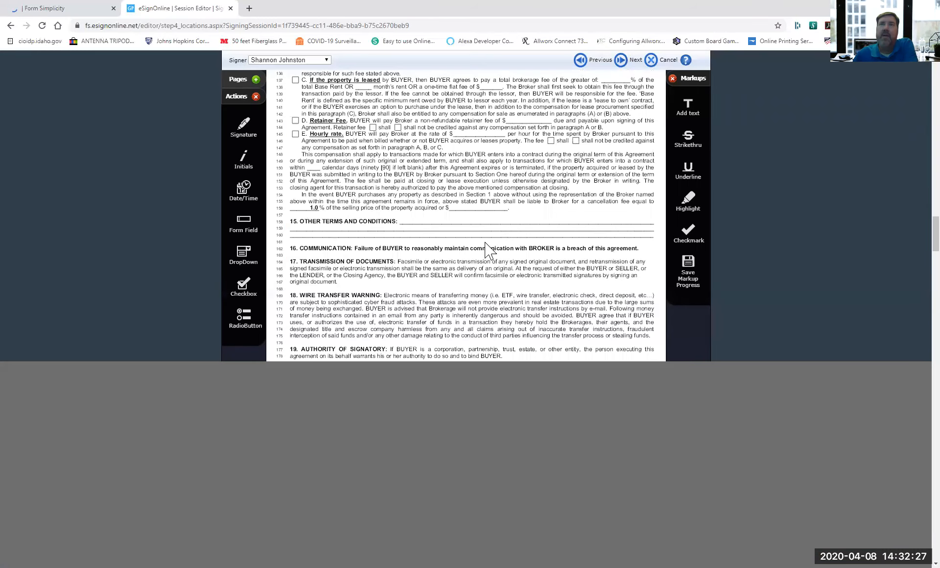
pyautogui.scroll(-5, 487, 251)
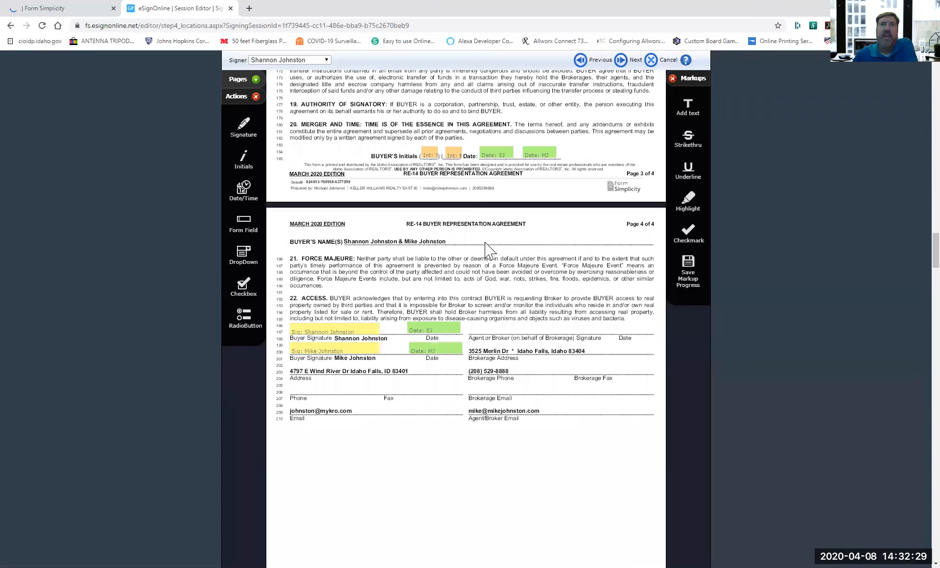
pyautogui.scroll(-1, 486, 250)
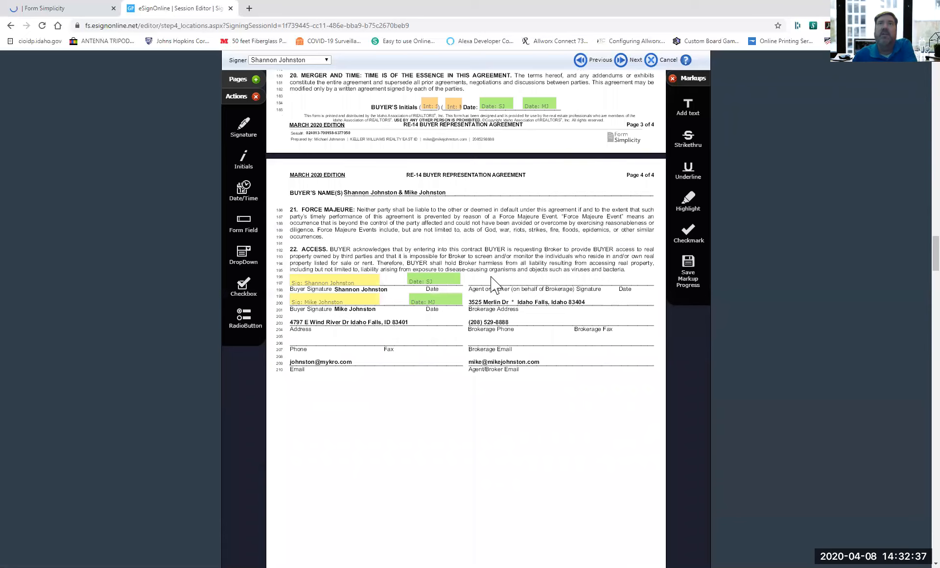
pyautogui.scroll(-1, 491, 277)
pyautogui.scroll(-4, 492, 279)
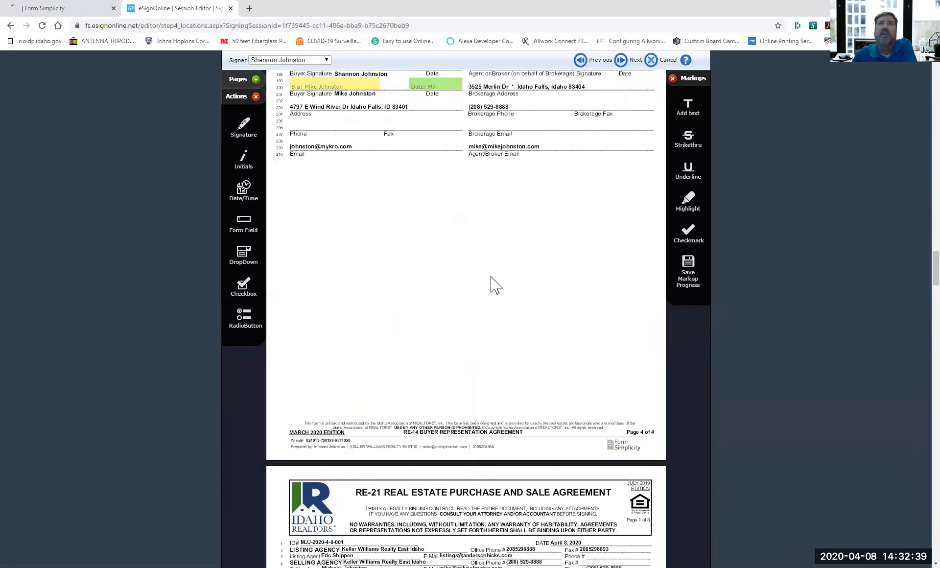
pyautogui.scroll(-5, 493, 283)
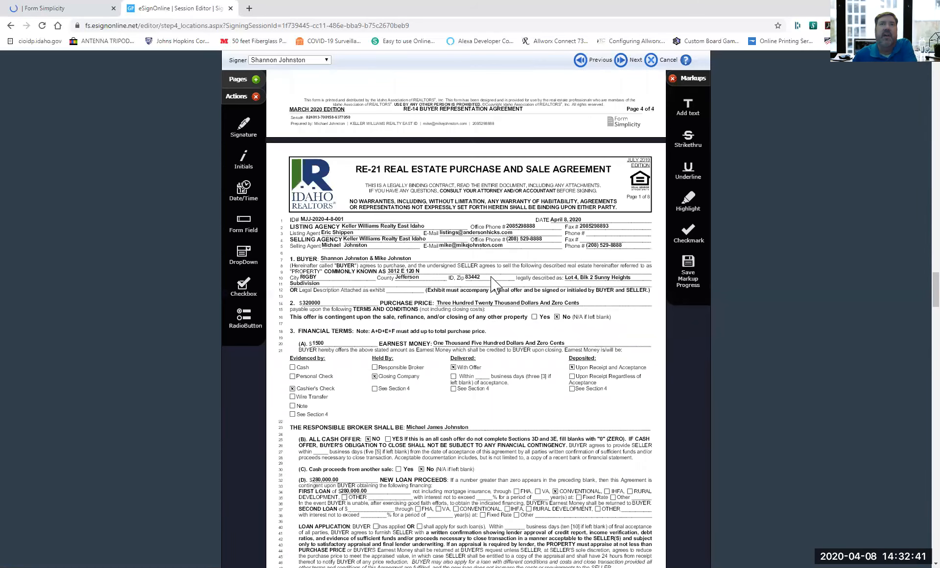
pyautogui.scroll(-3, 491, 277)
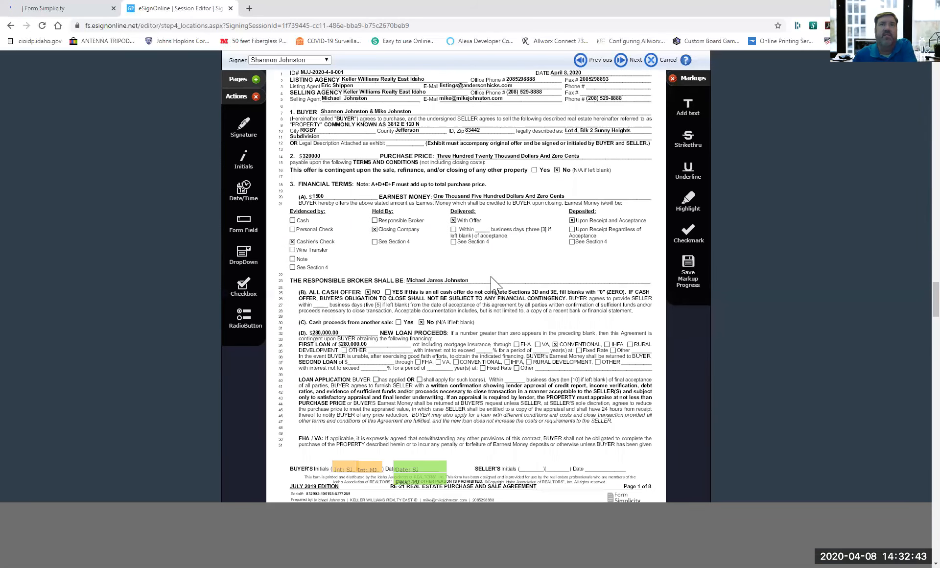
pyautogui.scroll(-7, 491, 276)
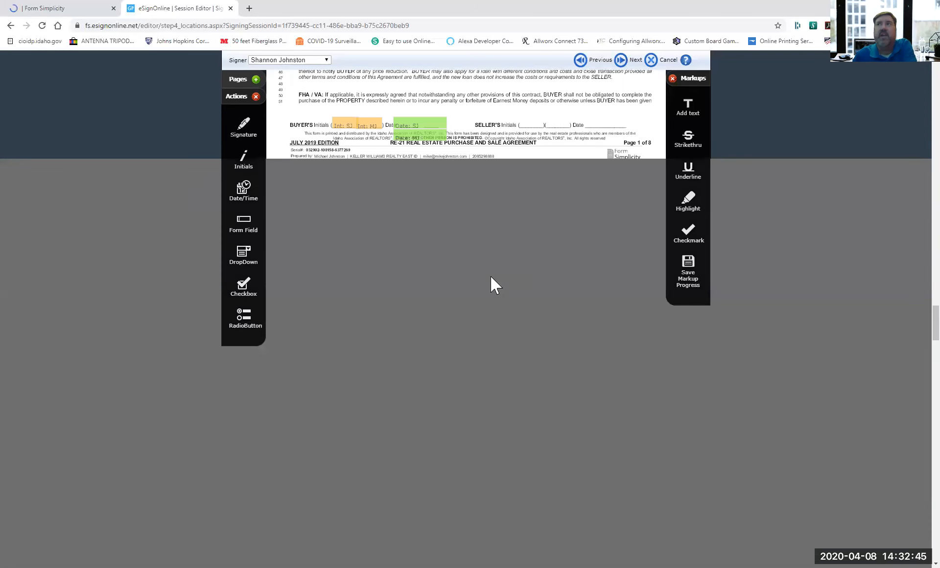
pyautogui.scroll(-10, 490, 276)
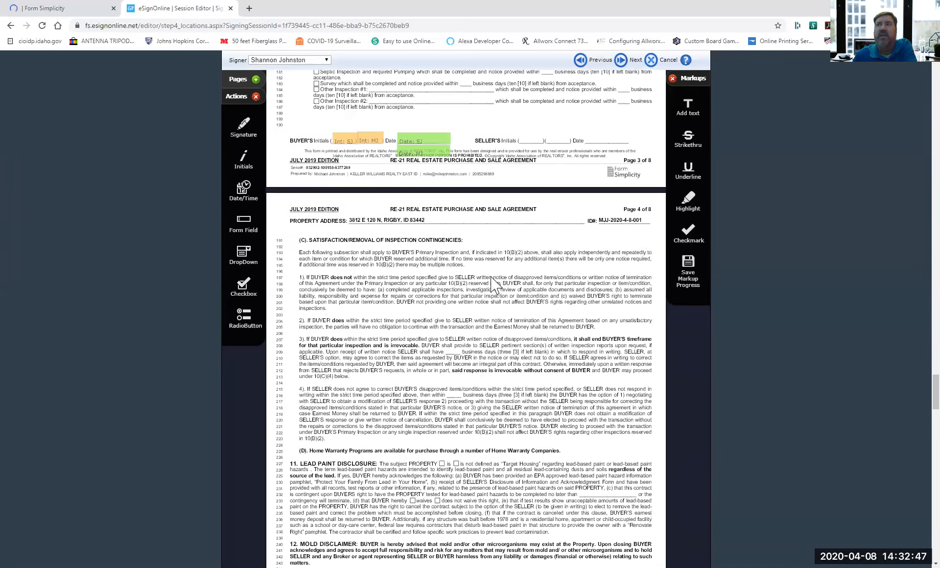
pyautogui.scroll(-20, 491, 277)
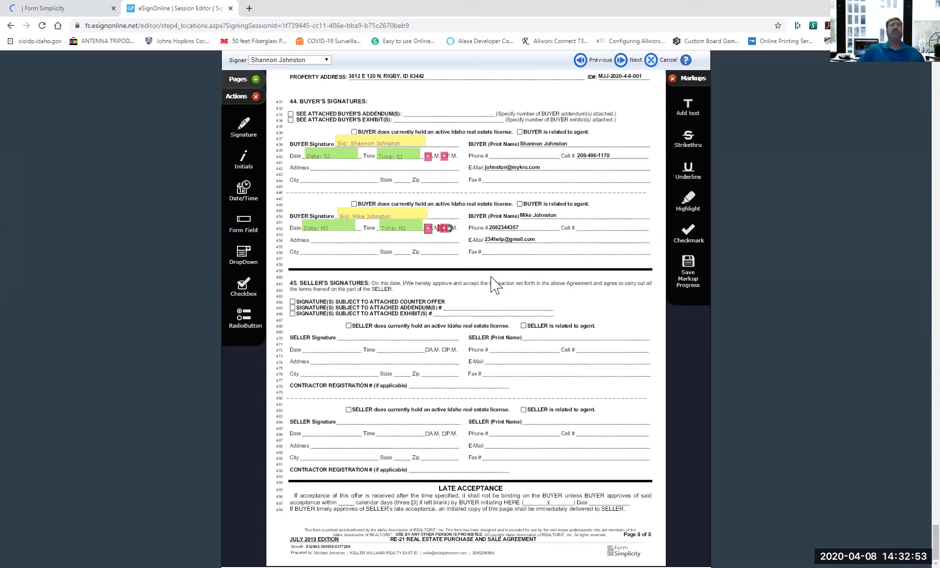
pyautogui.moveTo(375, 218)
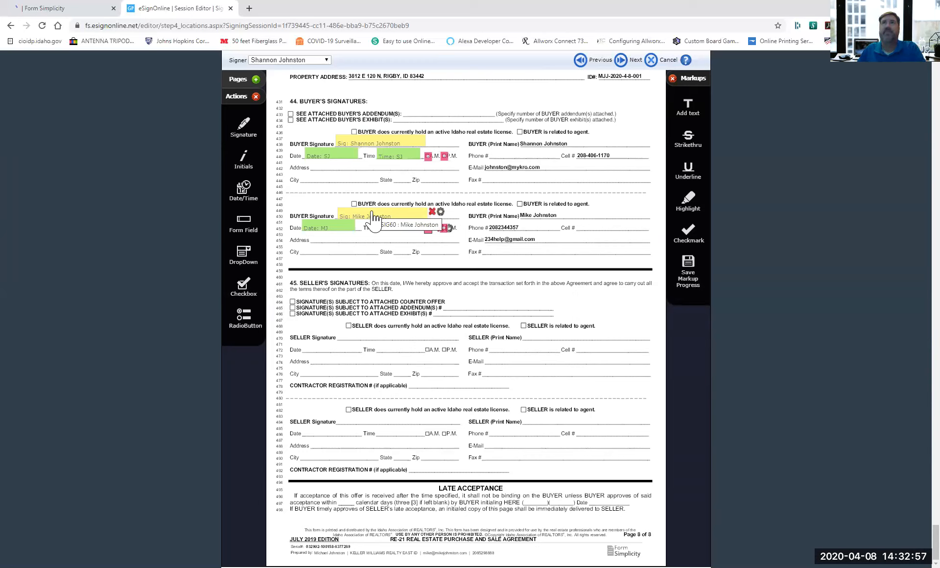
pyautogui.click(634, 61)
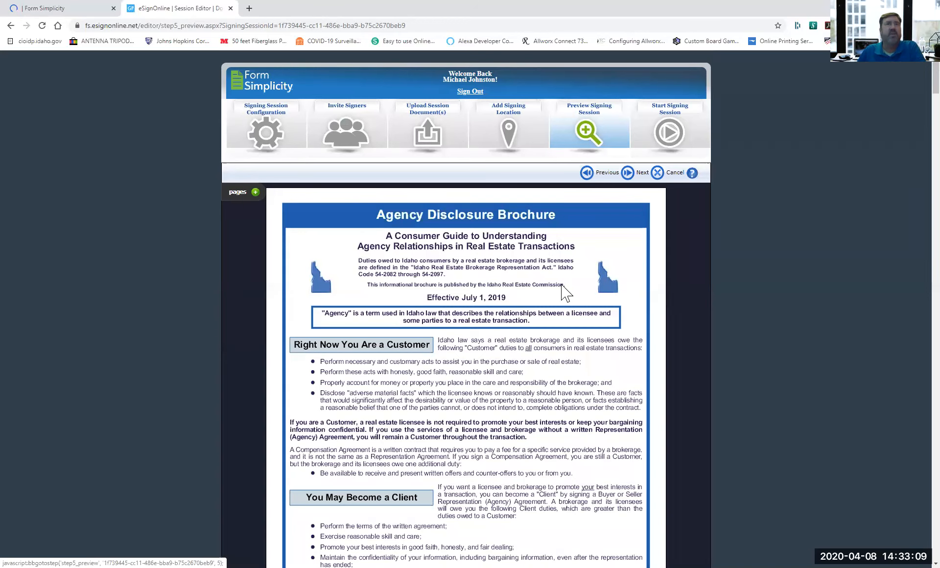
# Scroll through the Agency Disclosure Brochure preview and advance to Start Signing Session.
pyautogui.scroll(-10, 566, 293)
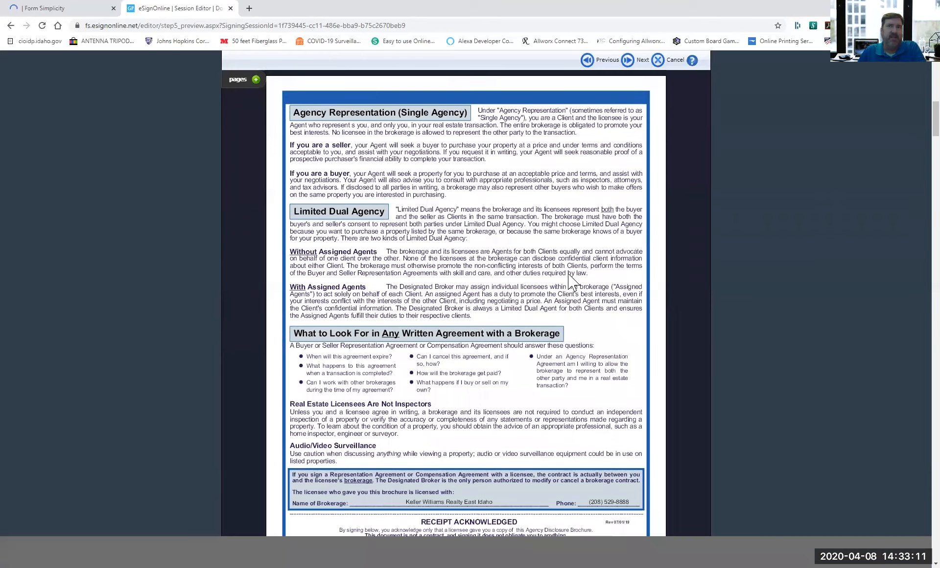
pyautogui.scroll(-5, 570, 281)
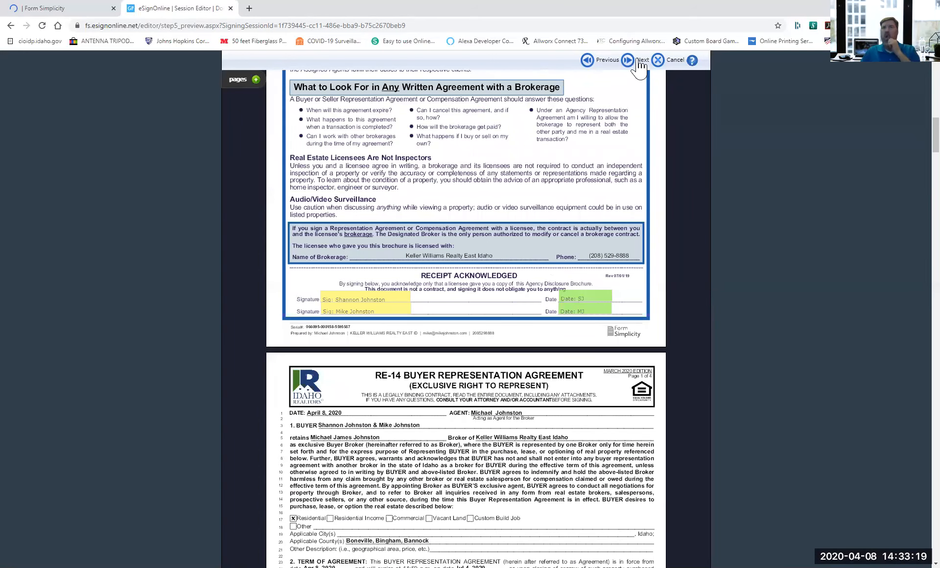
pyautogui.click(638, 59)
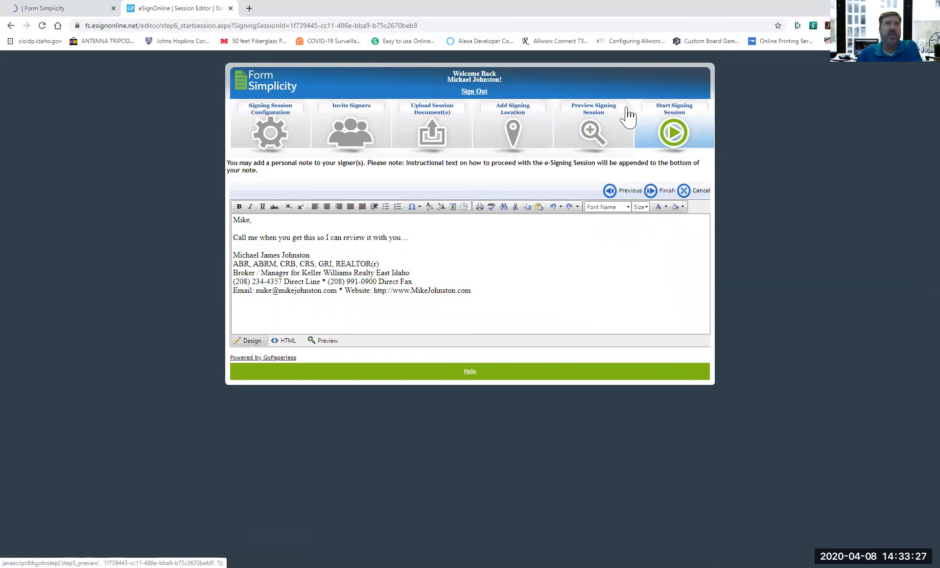
pyautogui.click(667, 192)
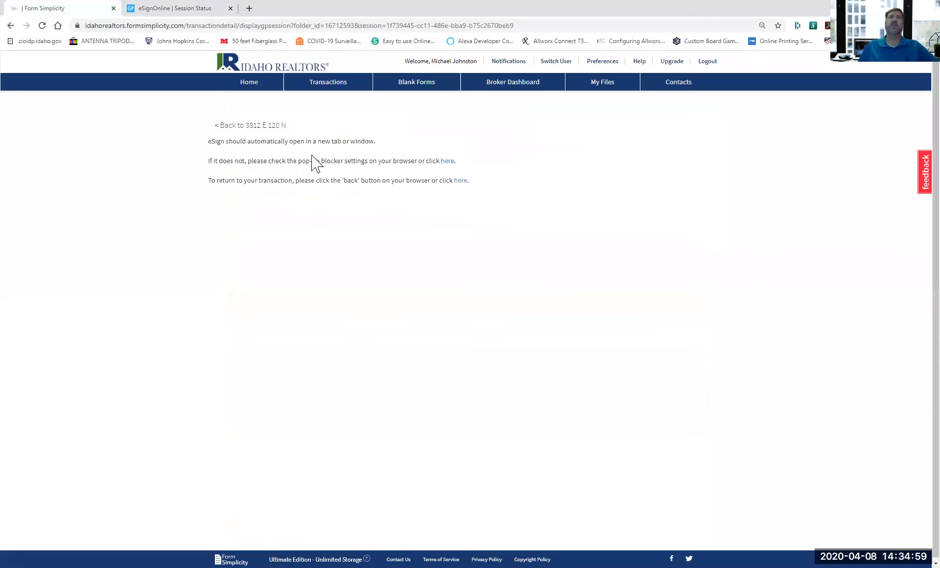
pyautogui.click(264, 129)
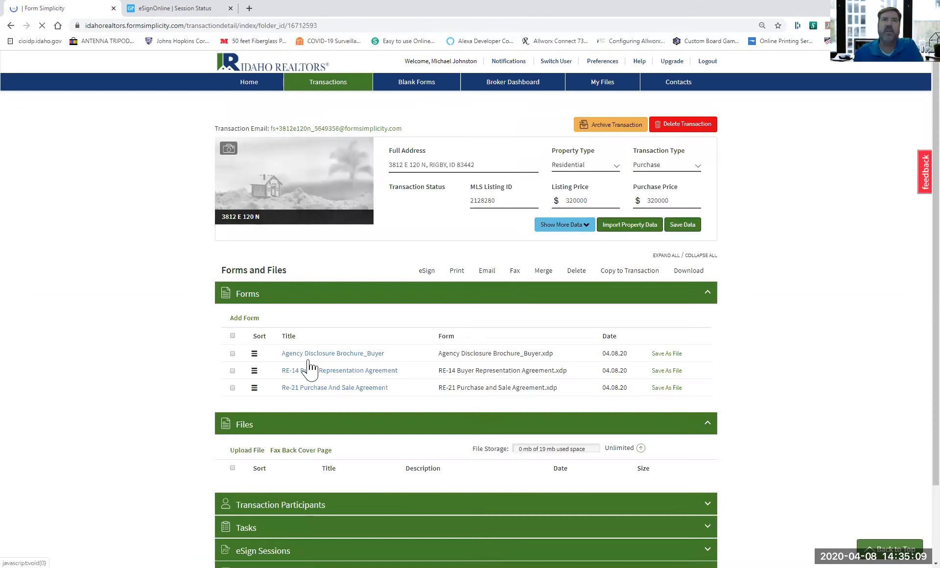
pyautogui.scroll(-2, 309, 367)
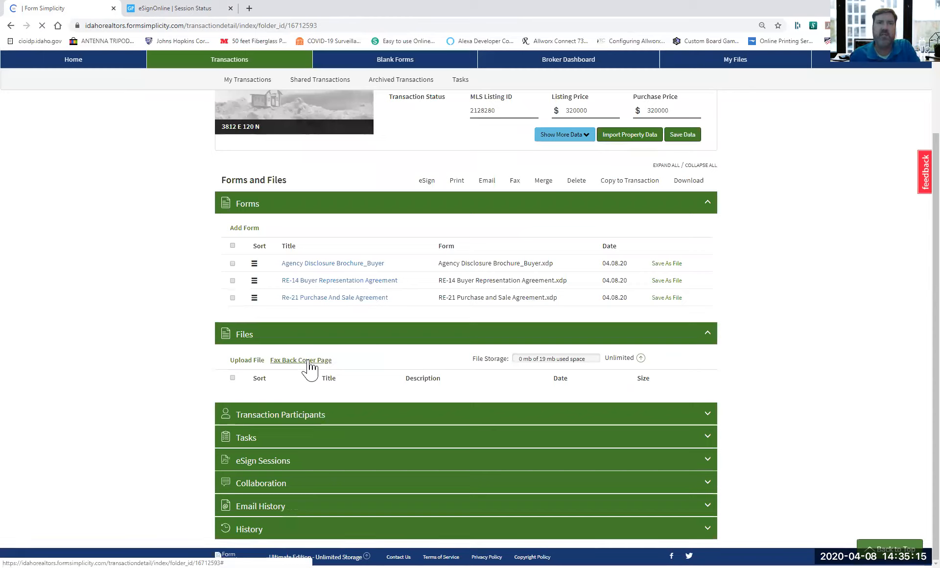
pyautogui.click(269, 531)
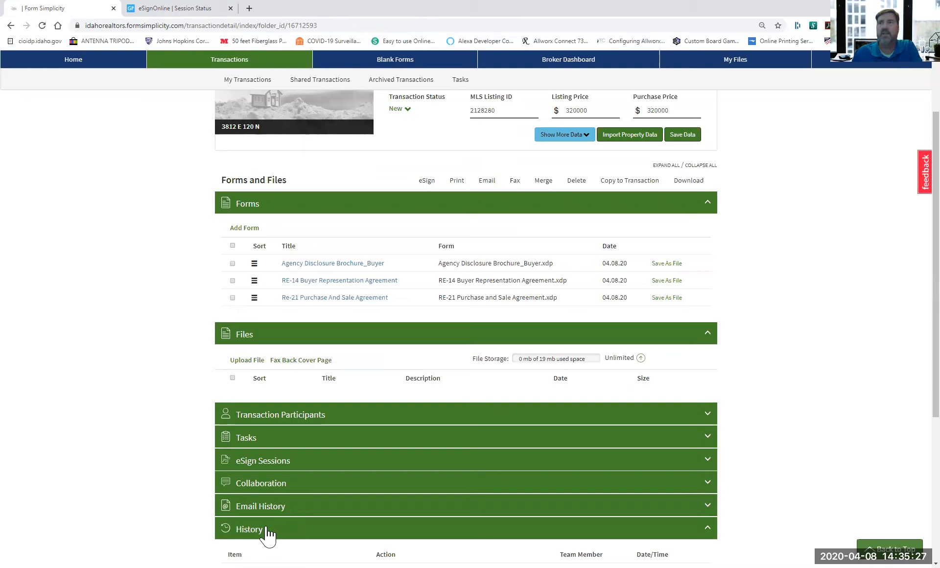
pyautogui.scroll(-5, 706, 329)
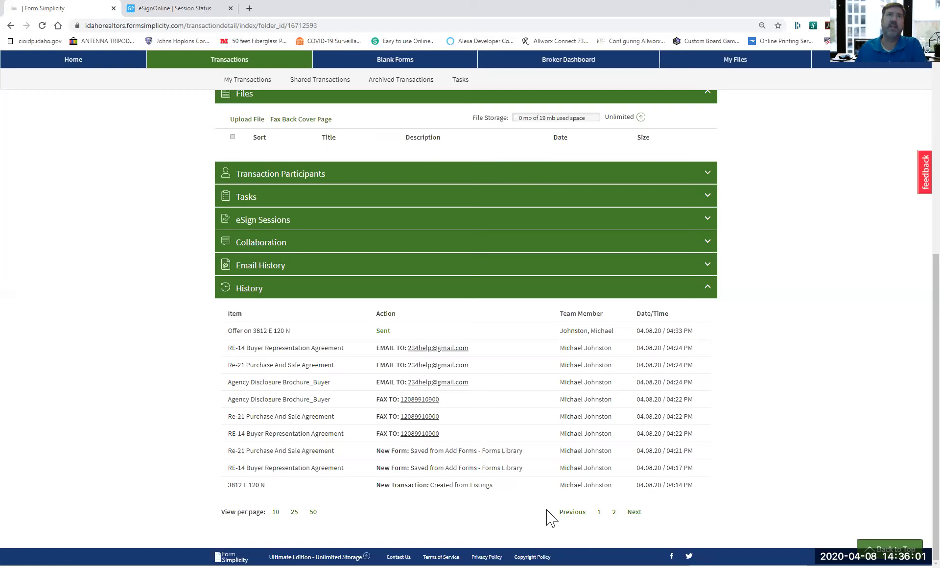
# Expand the eSign Sessions and Email History sections, then scroll back to the page top.
pyautogui.click(260, 223)
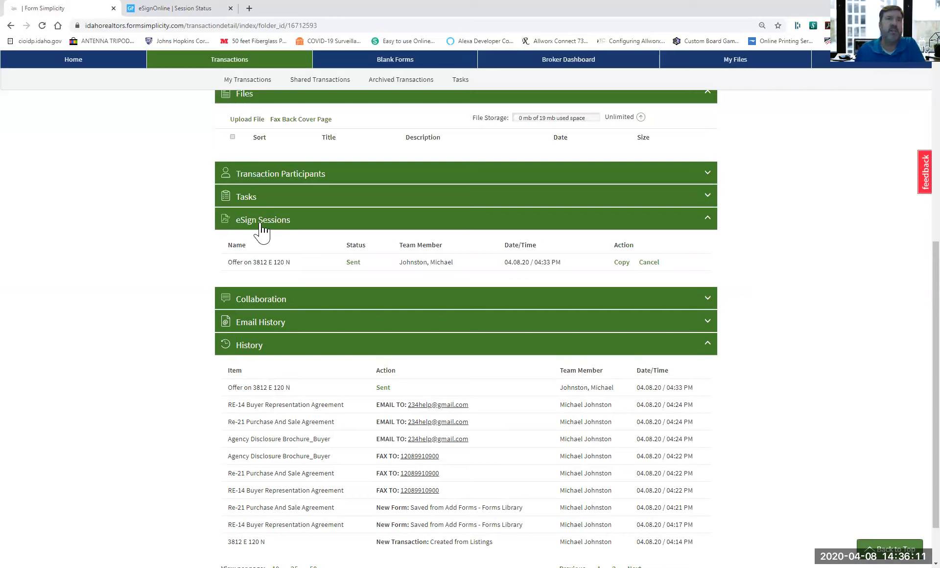
pyautogui.click(252, 323)
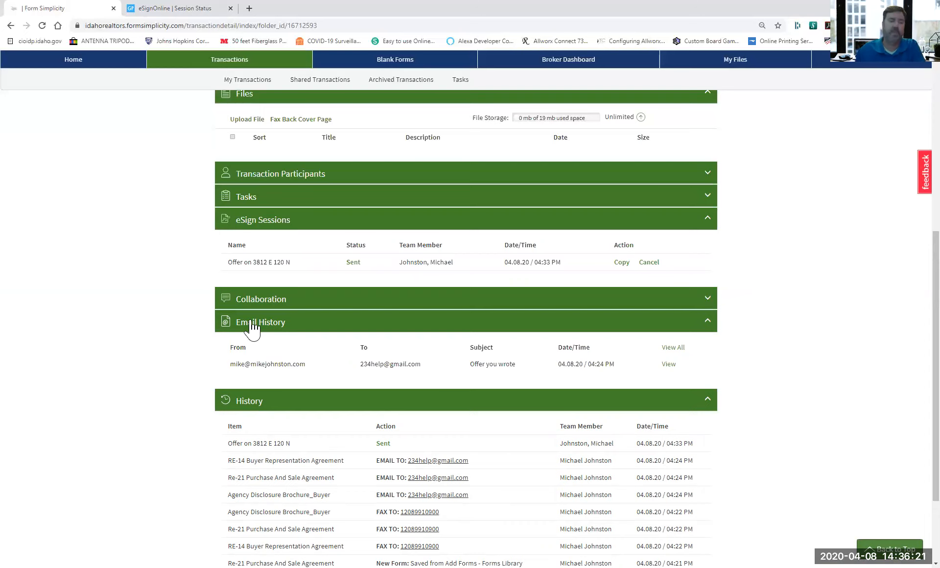
pyautogui.scroll(4, 811, 272)
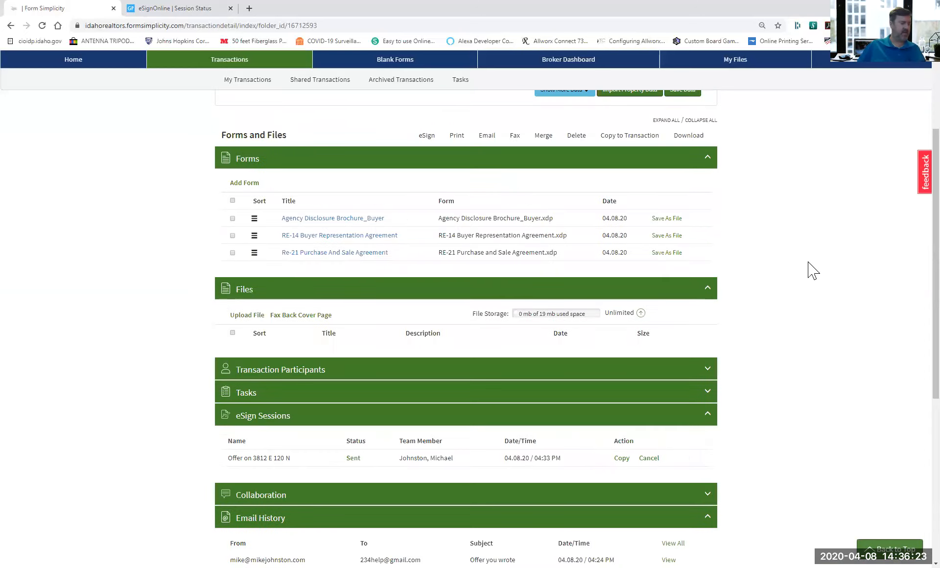
pyautogui.scroll(1, 814, 271)
pyautogui.scroll(2, 813, 271)
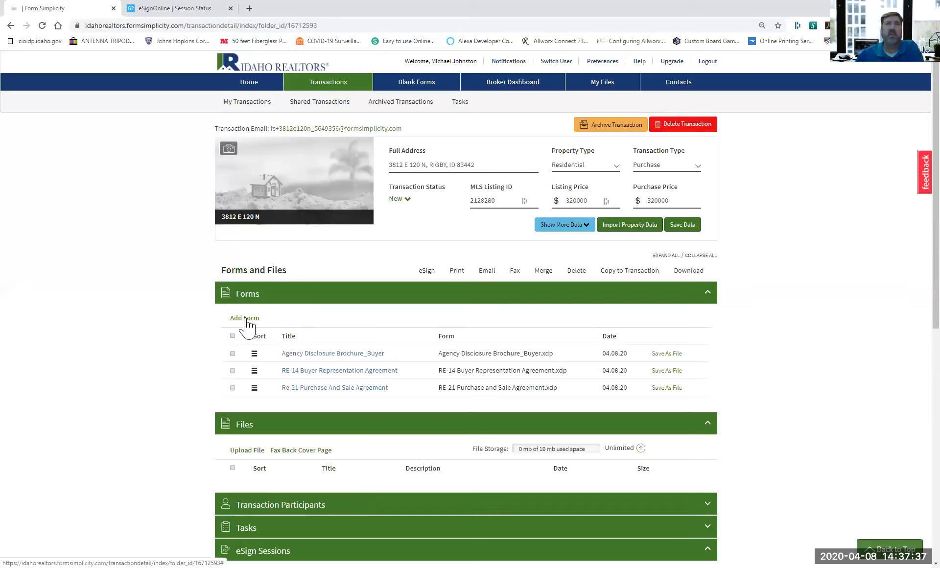
# Open the Blank Forms library with its Company, Board, Idaho, MLS and Fannie Mae groups.
pyautogui.click(432, 91)
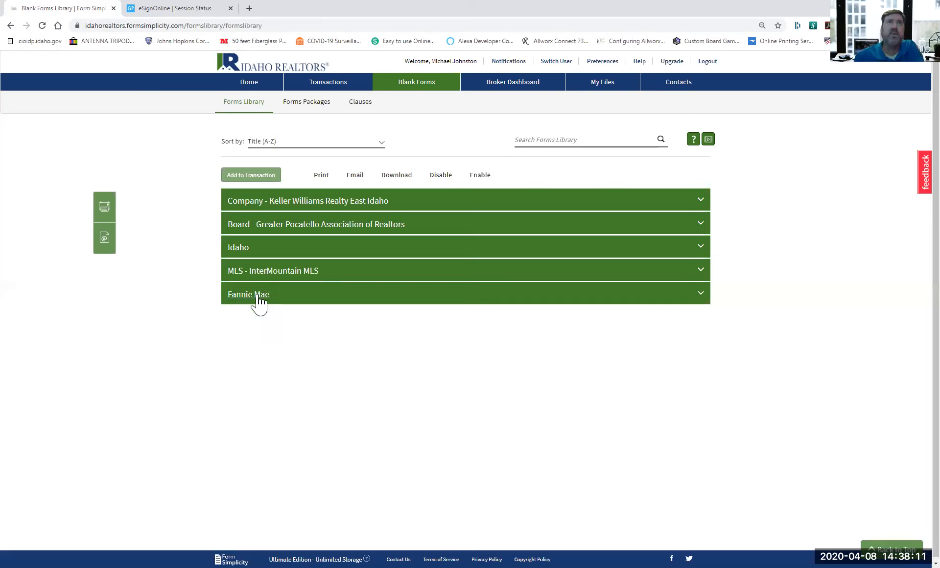
pyautogui.click(288, 203)
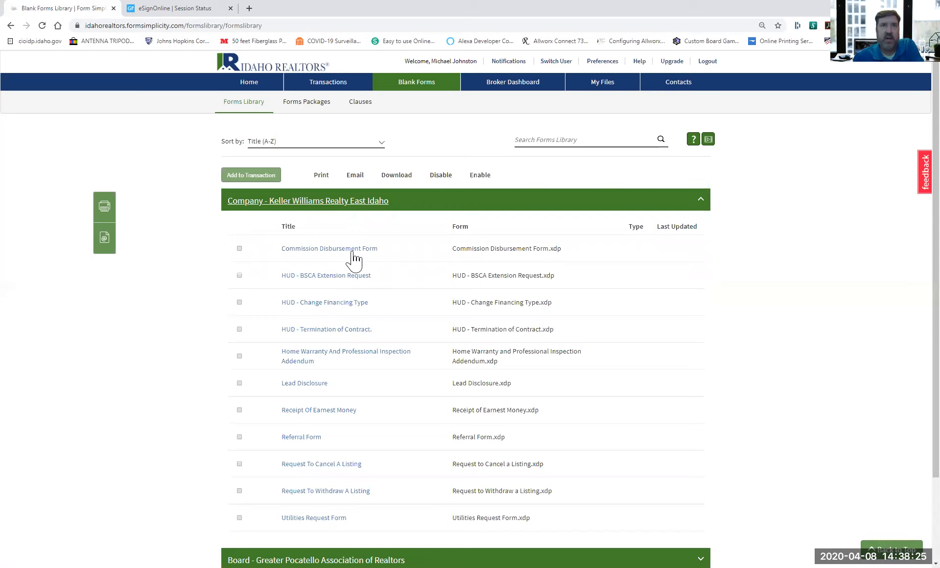
pyautogui.scroll(-1, 335, 451)
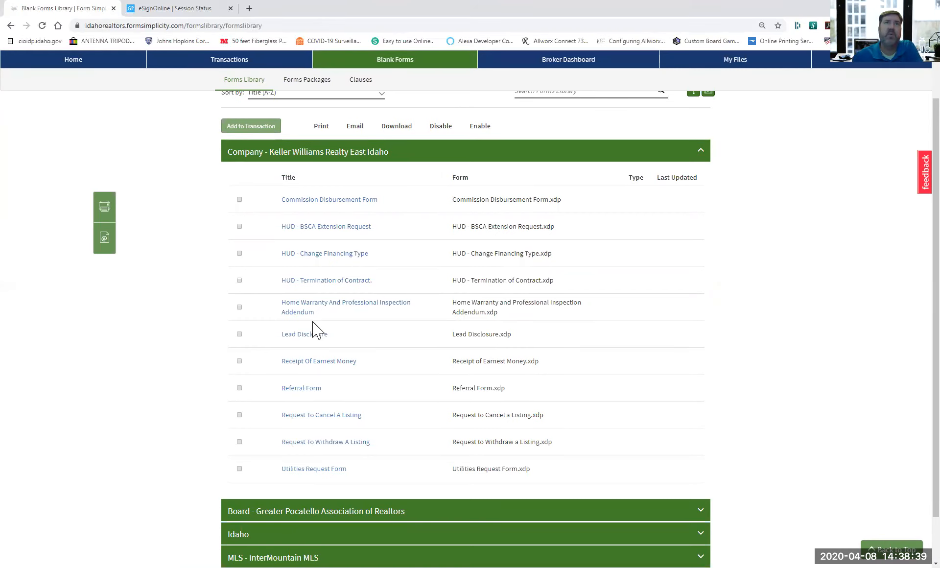
pyautogui.click(235, 249)
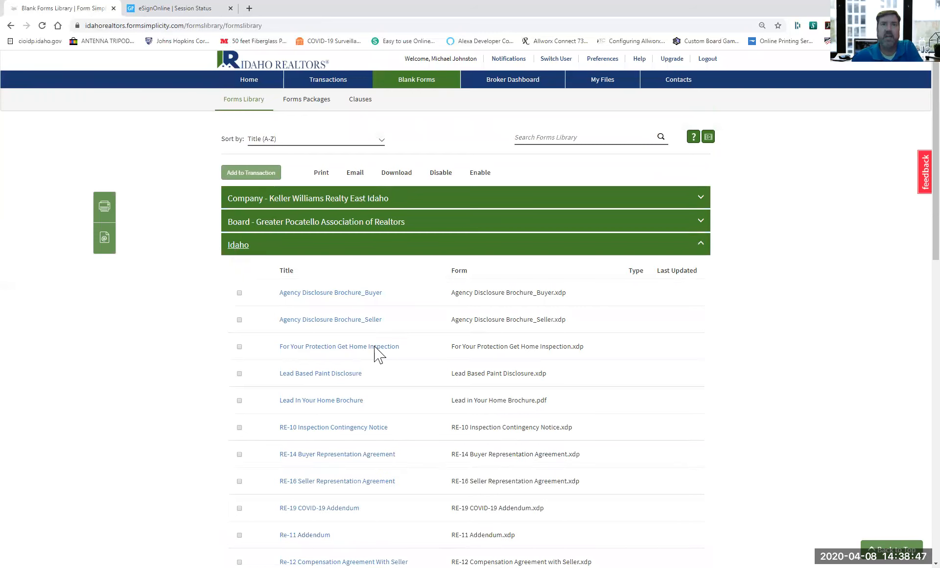
pyautogui.scroll(-9, 374, 353)
pyautogui.scroll(-4, 374, 353)
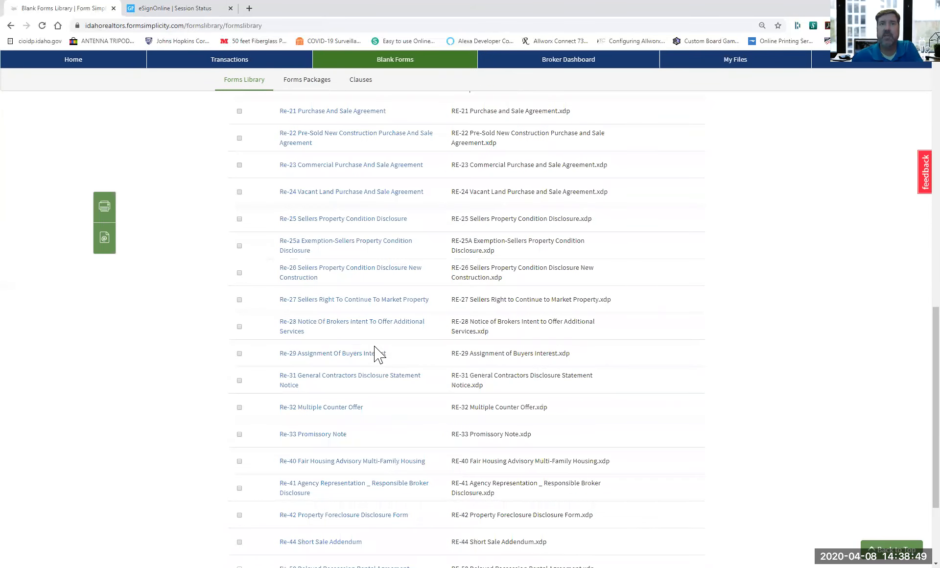
pyautogui.scroll(-3, 379, 354)
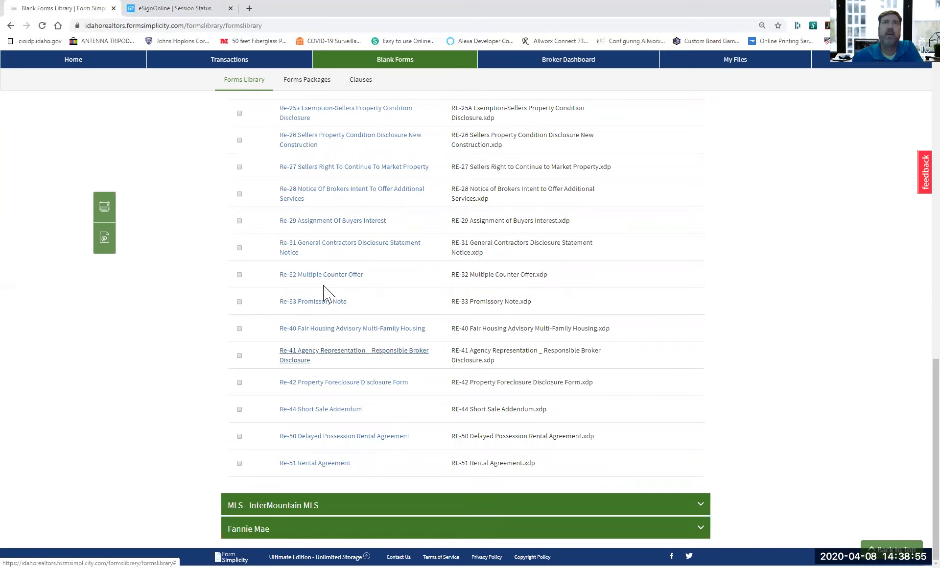
pyautogui.scroll(5, 324, 293)
pyautogui.scroll(8, 325, 293)
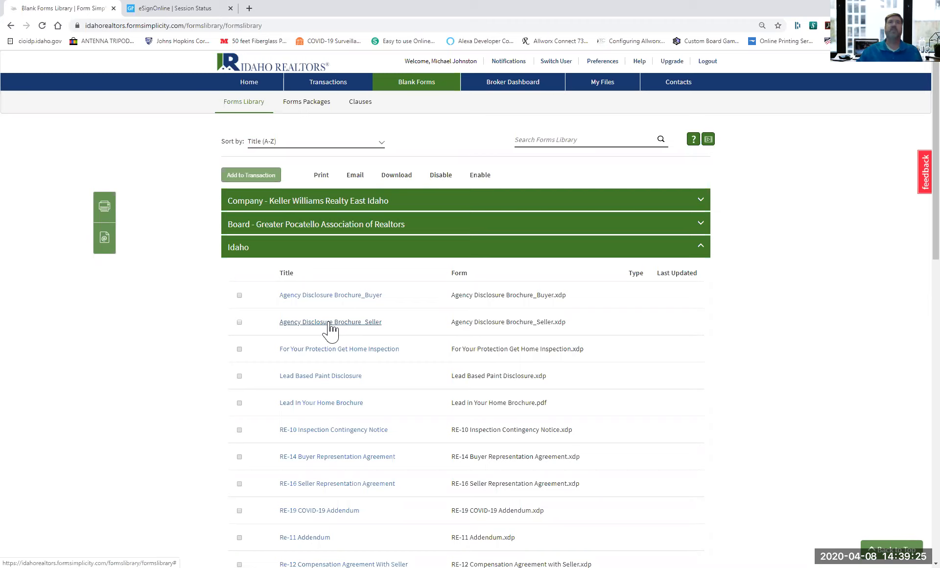
pyautogui.click(307, 255)
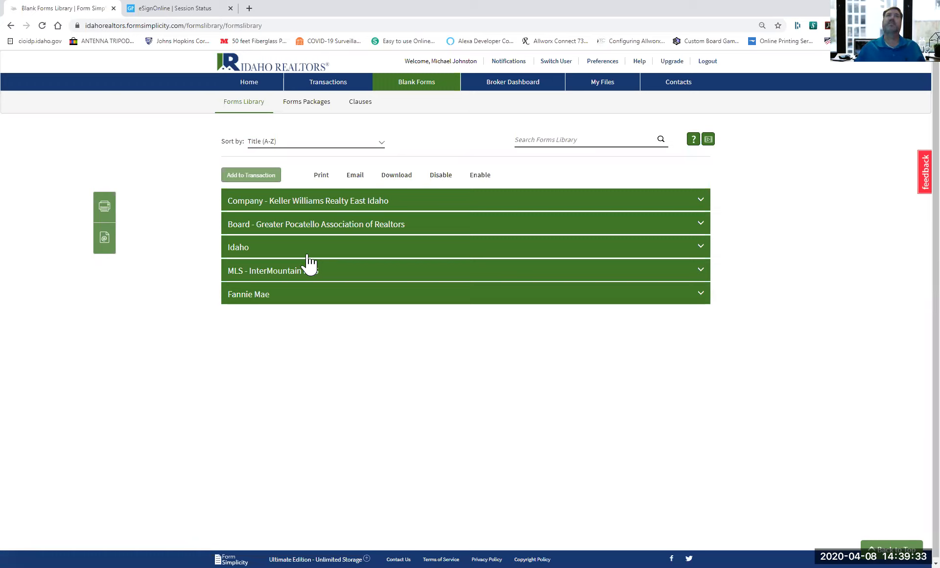
# Review the Forms Packages list, then switch to the Clauses list of Brokerage Wide clauses.
pyautogui.click(305, 103)
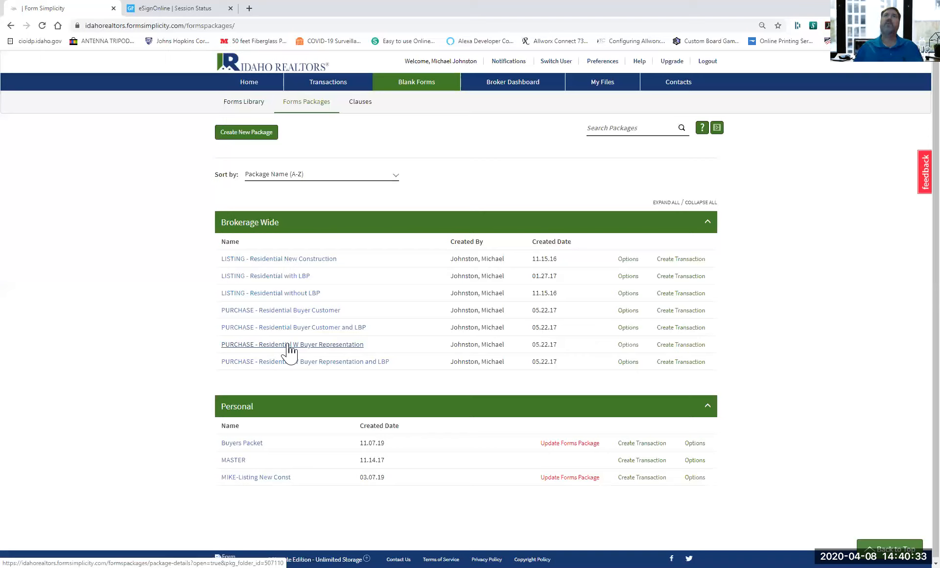
pyautogui.click(360, 104)
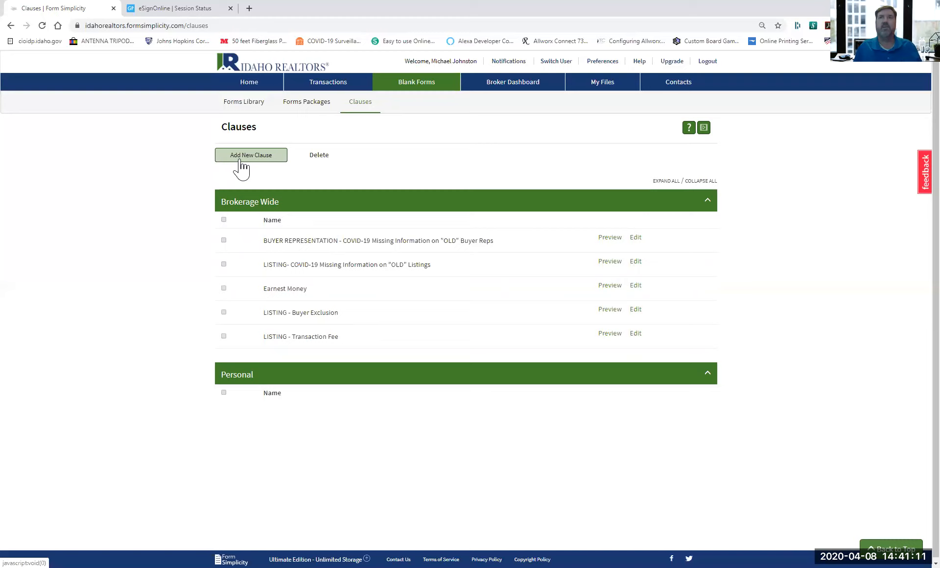
# Preview the wording of the LISTING - Buyer Exclusion clause.
pyautogui.click(607, 310)
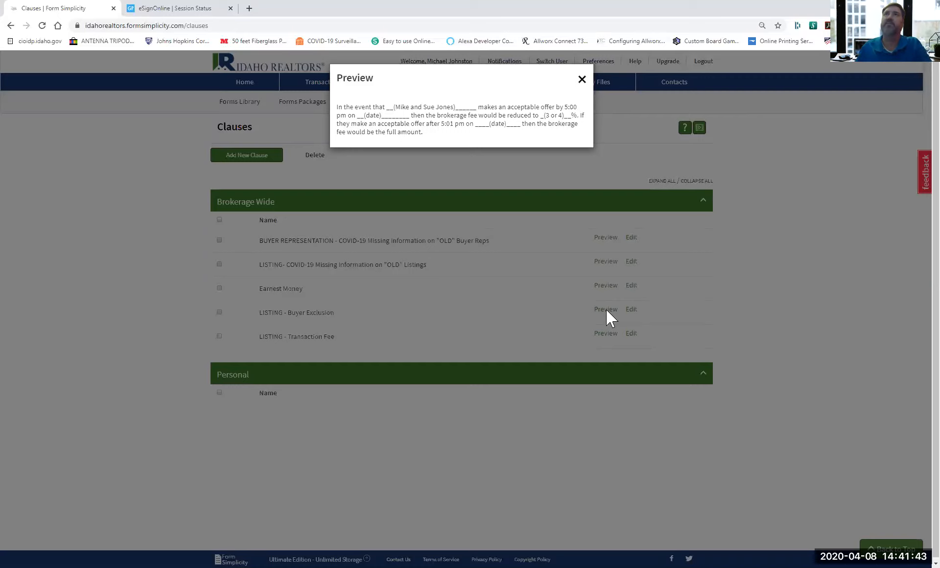
# Close the clause preview and return to the Home page.
pyautogui.click(582, 79)
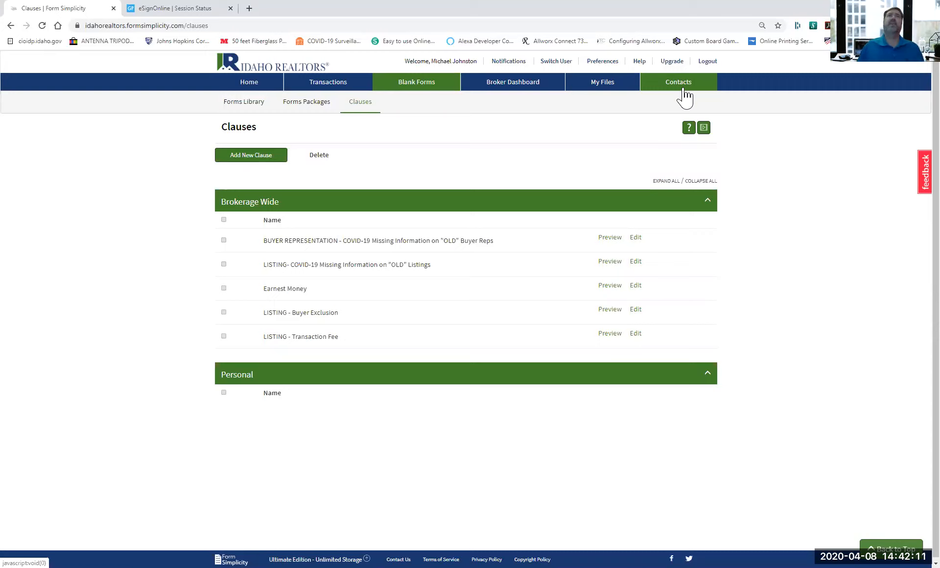
pyautogui.click(251, 84)
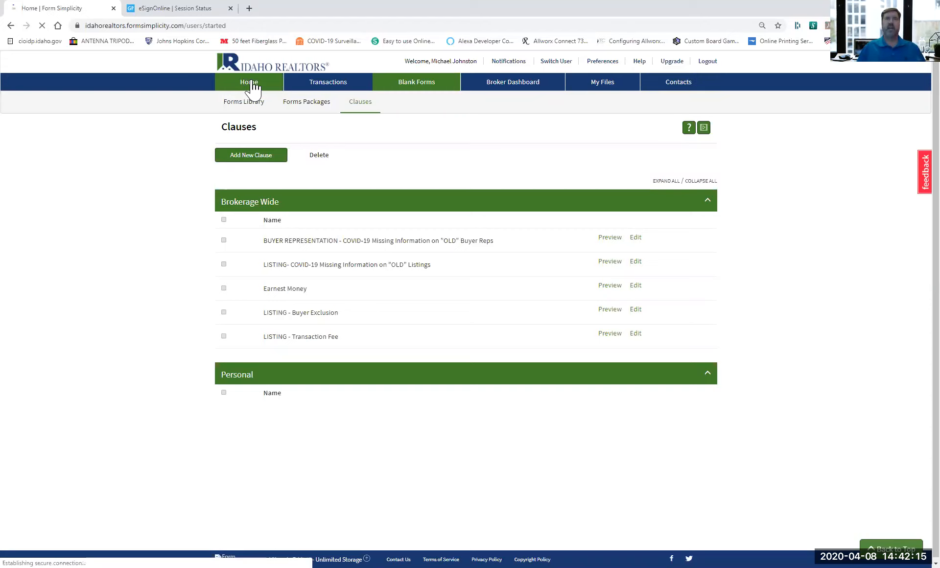